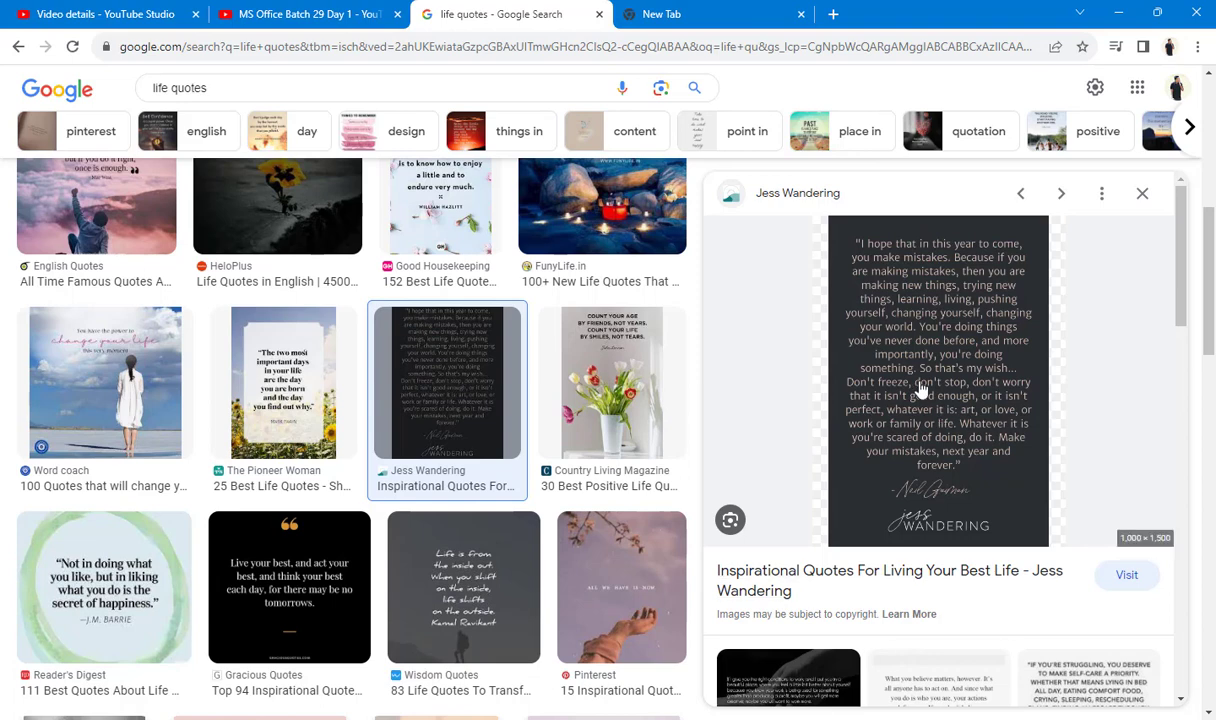
Extract the text of the "I hope that in this year to come" quote image and paste it into the blank Word document.
left_click(306, 14)
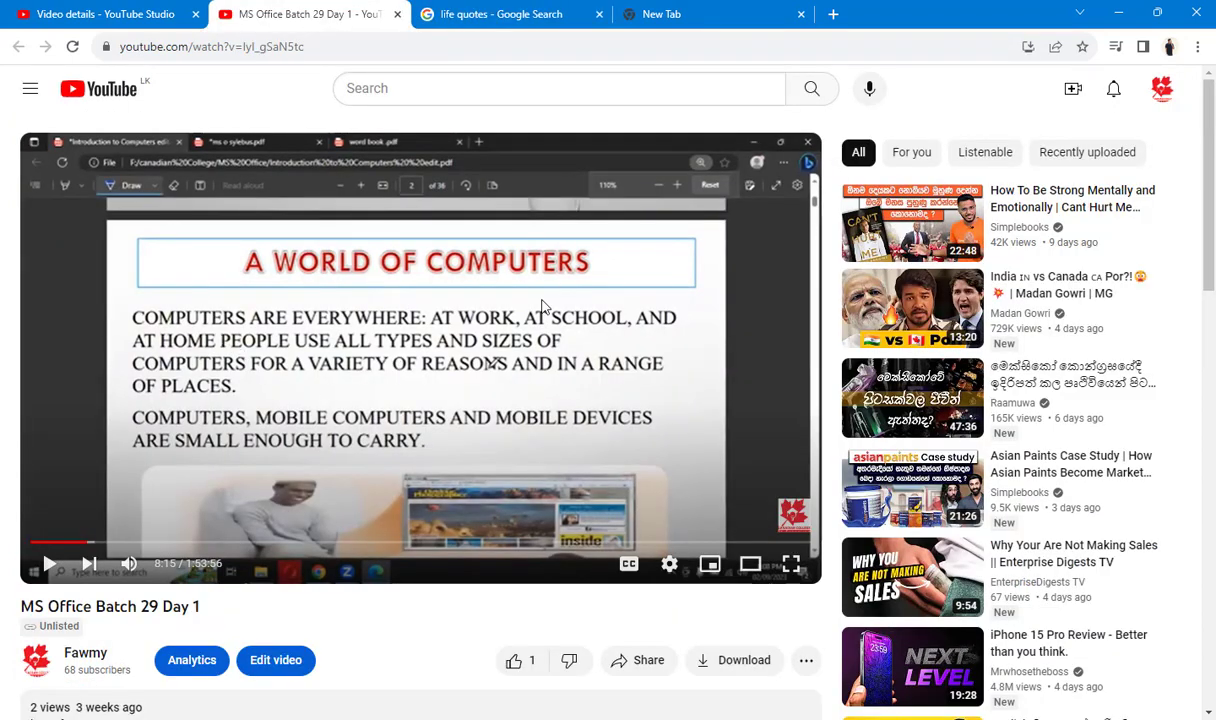
left_click(490, 16)
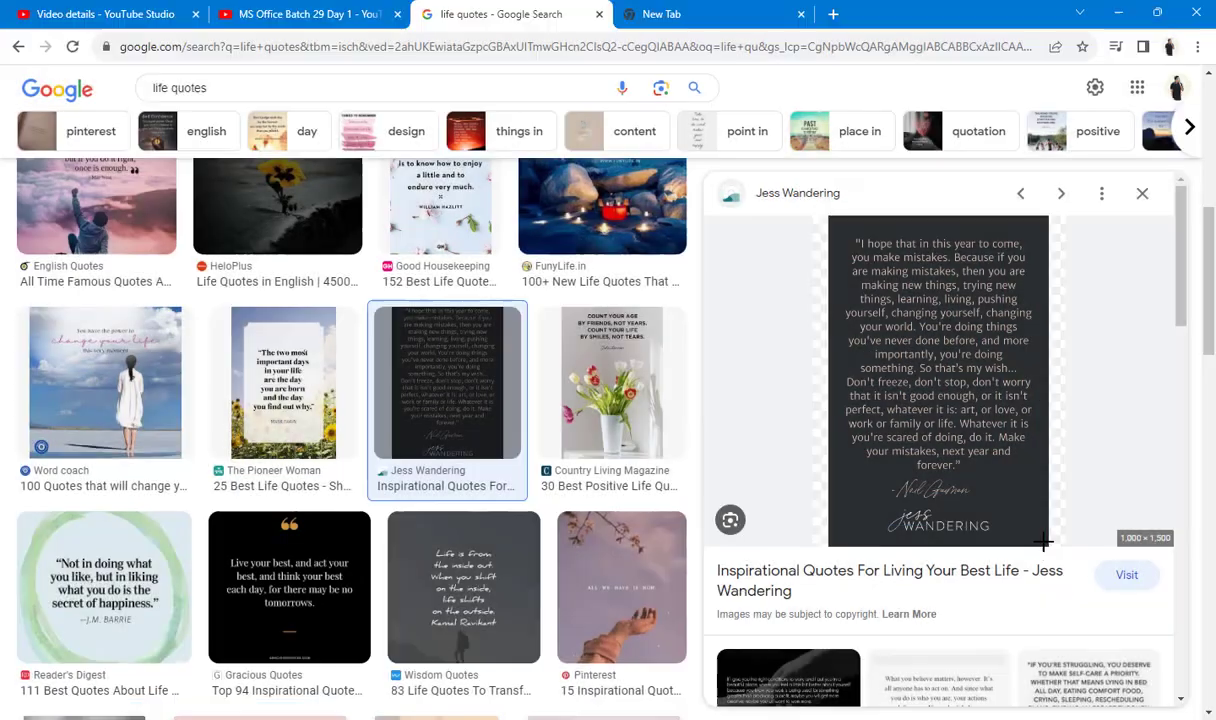
mouse_move(551, 718)
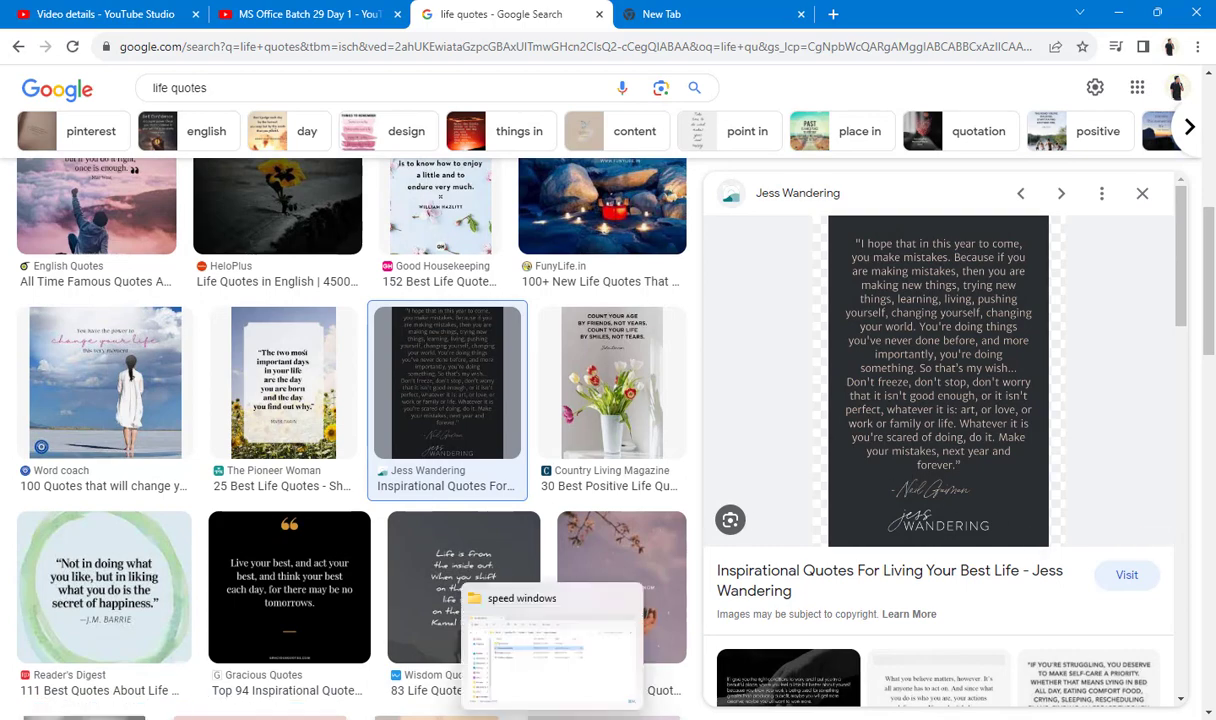
left_click(657, 718)
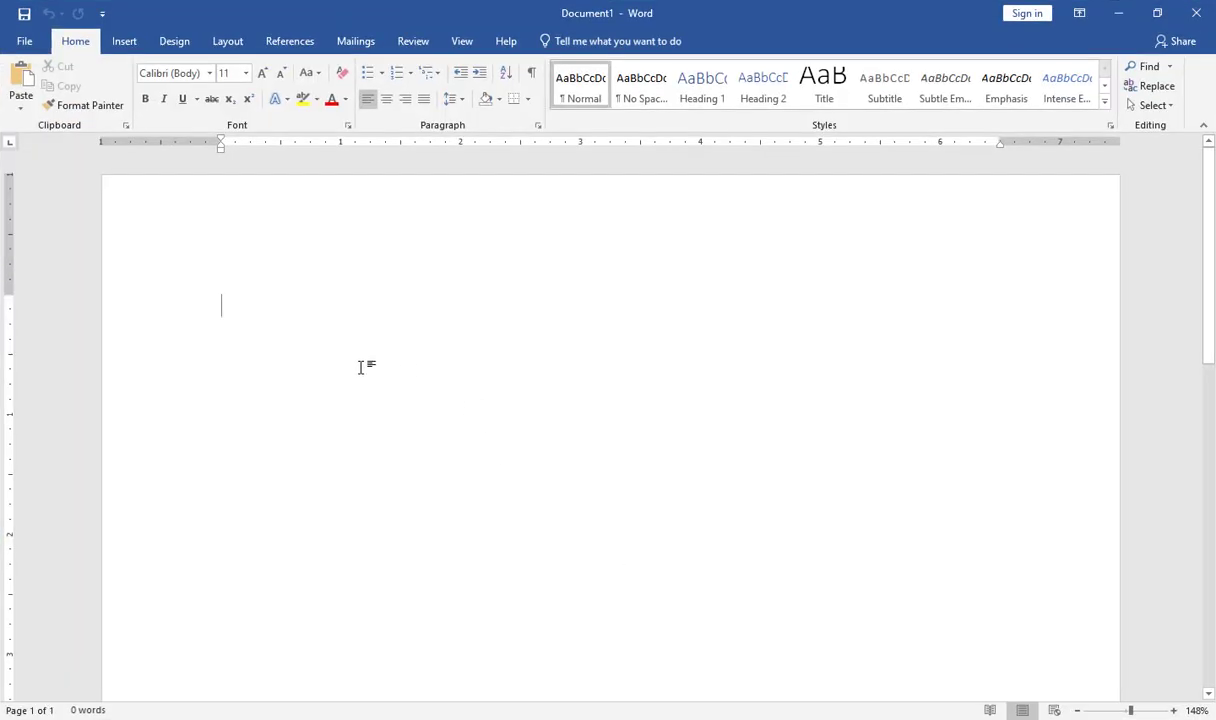
type("\"I hope that in this year to come, you make mistakes. Because if you are making mistakes, then you are making new things, trying new things, learning, living, pushing yourself, changing yourself, changing your world. You're doing things you've never done before, and more importantly, you're doing something. So that's my wish... Don't freeze, don't Stop, don't worry that it isn't good enough, or it isn't perfect, whatever it is: art, or love, or work or family or life. Whatever it is yoWre scared of doing, do it. Make your mistakes, next year and forever. \" WANDERING")
scroll(420, 425, "up", 10)
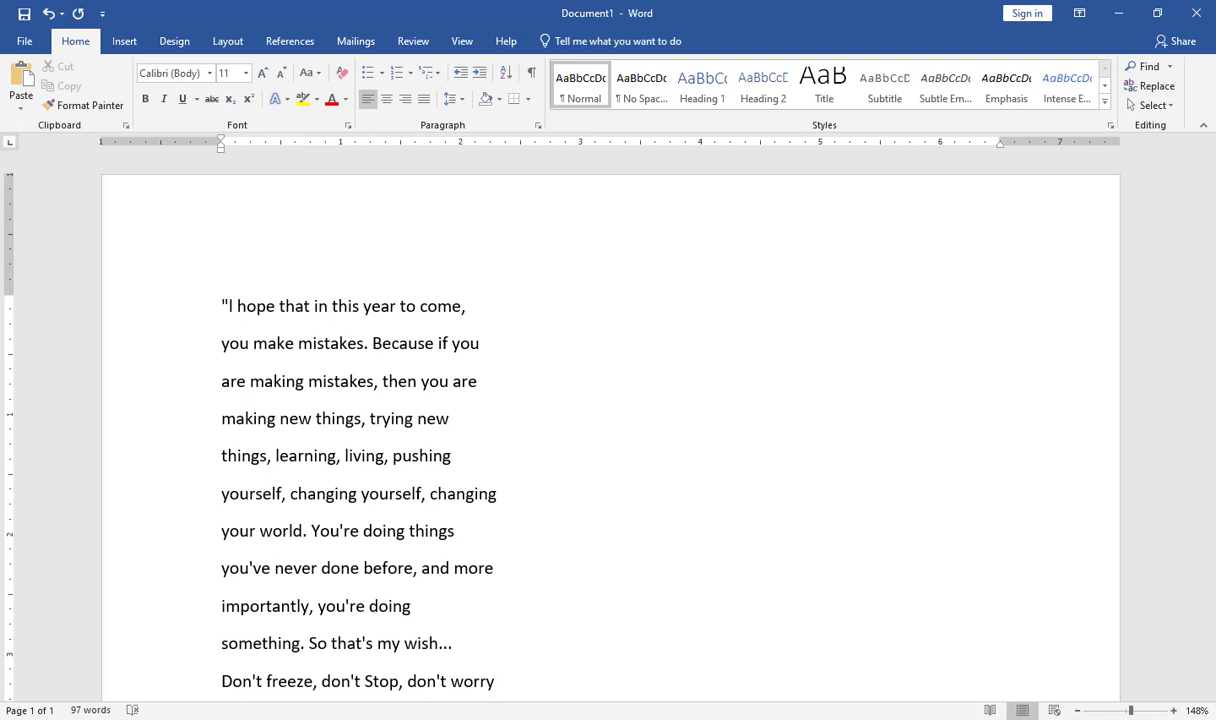
In Chrome, capture the "A WORLD OF COMPUTERS" slide area of the paused MS Office Batch 29 Day 1 video to extract its text.
left_click(620, 716)
left_click(305, 14)
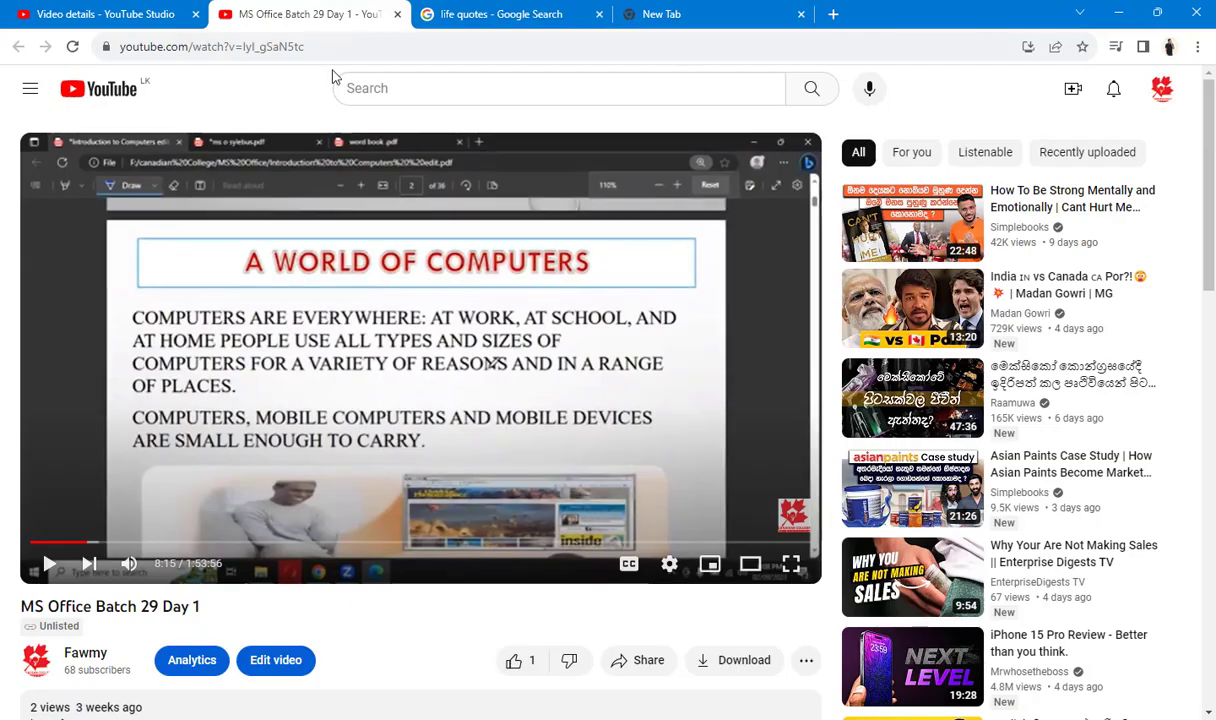
key("super+shift+s")
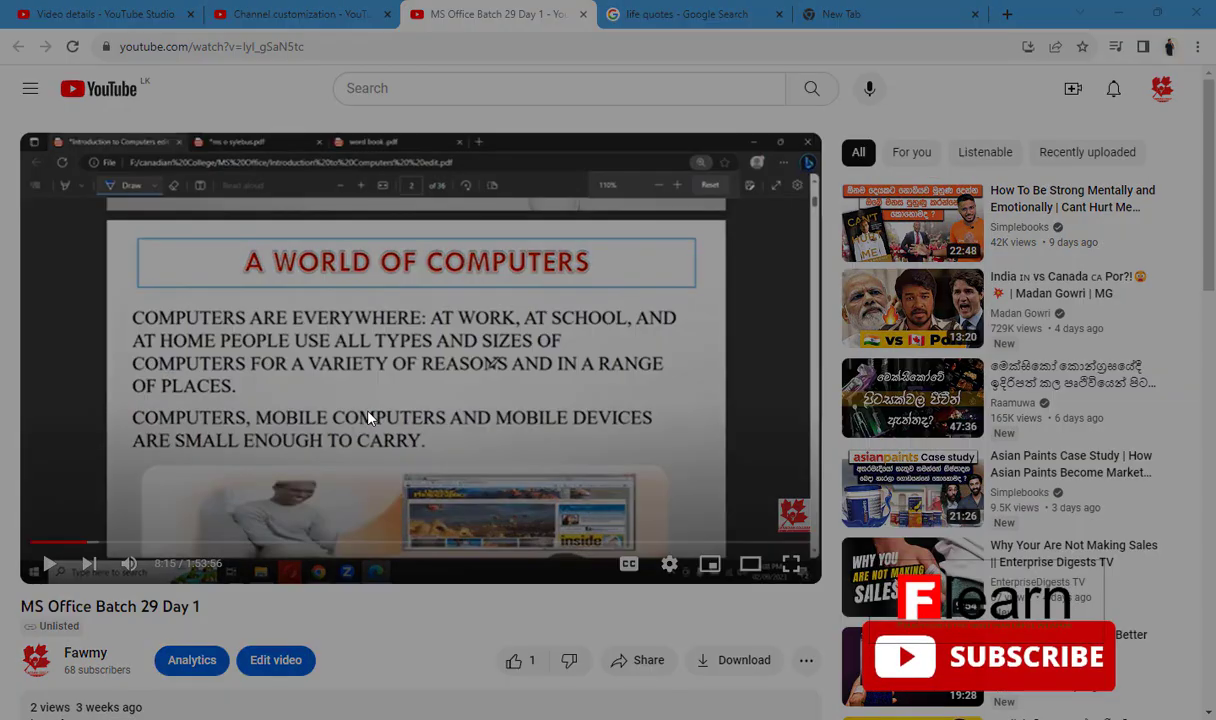
left_click_drag(118, 226, 695, 503)
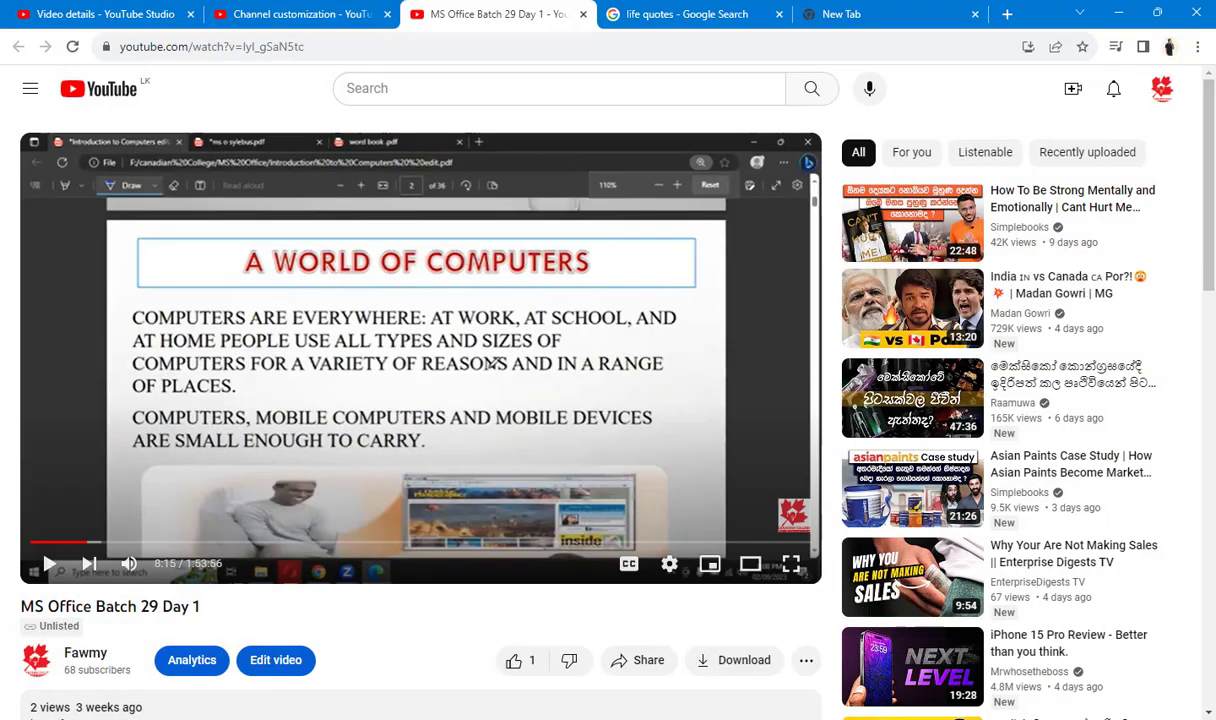
Paste the extracted "A WORLD OF COMPUTERS" text into the Word document, leaving a blank line below WANDERING.
key("alt+Tab")
scroll(352, 507, "down", 5)
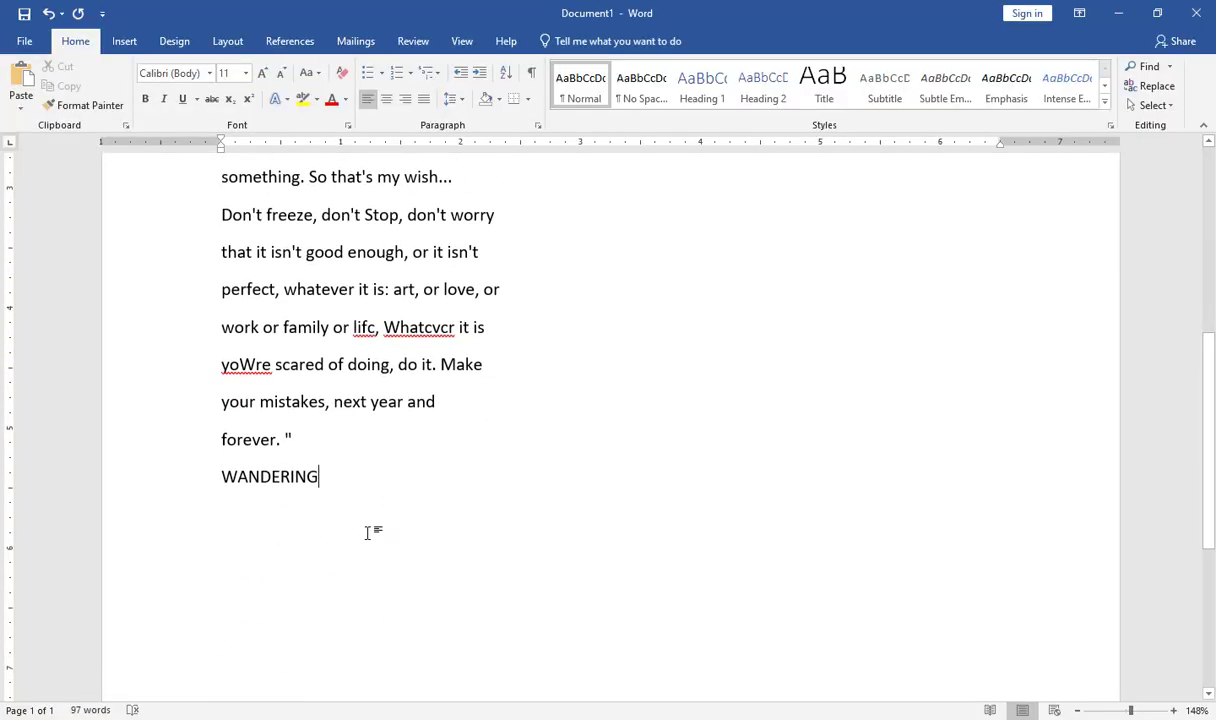
key("Return")
key("Return")
type("A WORLD OF COMPUTERS COMPUTERS ARE EVERYWHERE: AT WORK, AT SCHOOL, AND AT HOME PEOPLE USE ALL TYPES AND SIZES OF COMPUTERS FOR A VARIETY OF REASONS AND IN A RANGE OF PLACES. COMPUTERS, MOBILE COMPUTERS AND MOBILE DEVICES ARE SMALL ENOUGH TO CARRY.")
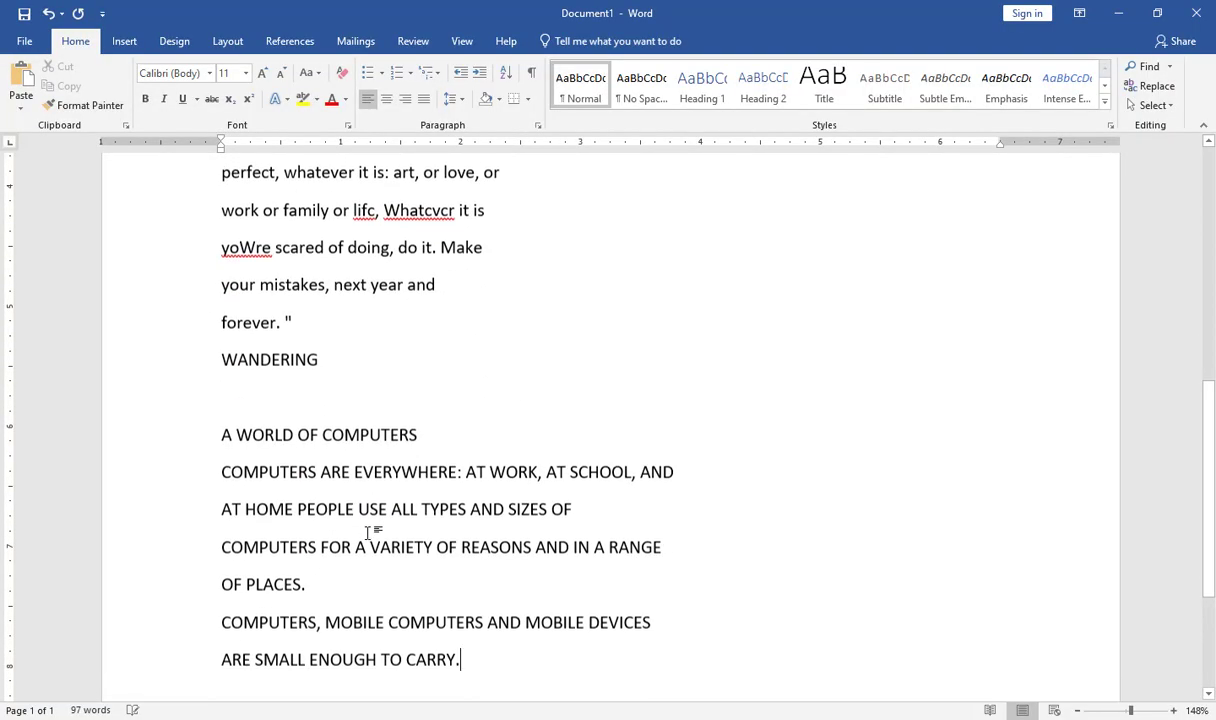
left_click(561, 507, "shift")
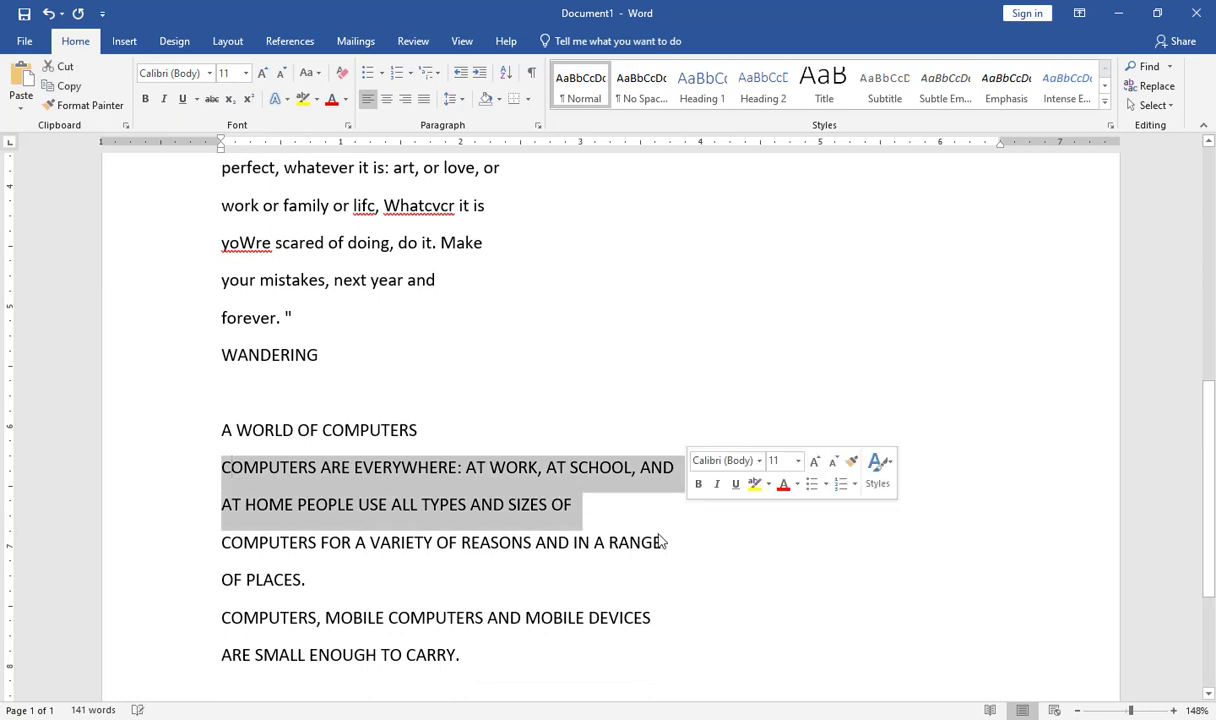
left_click(601, 577)
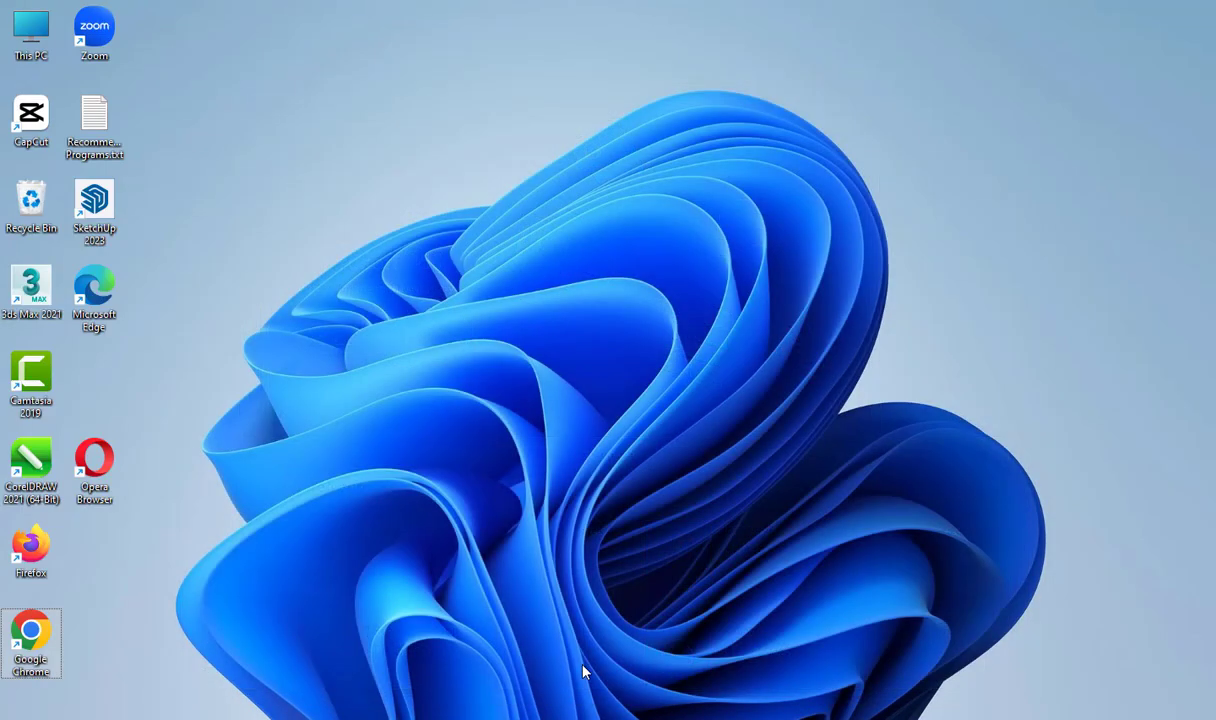
Search Microsoft Store for powertoys, look over the Microsoft PowerToys listing, and close the store.
key("super")
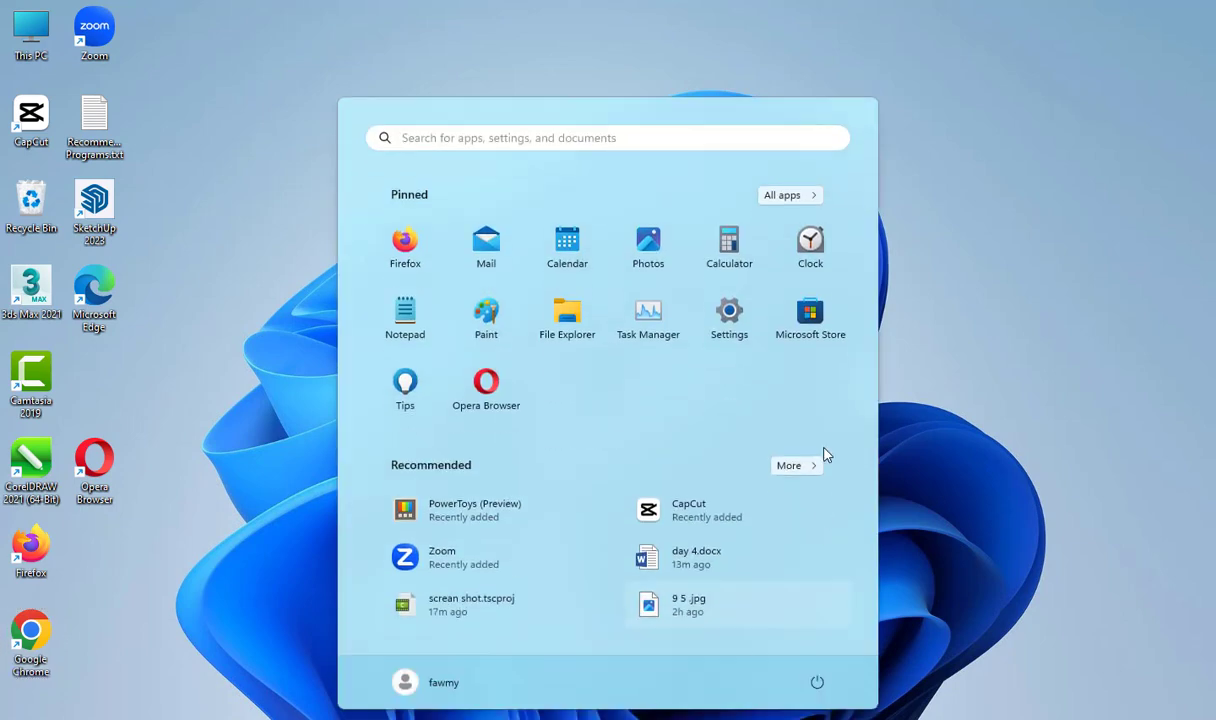
left_click(808, 318)
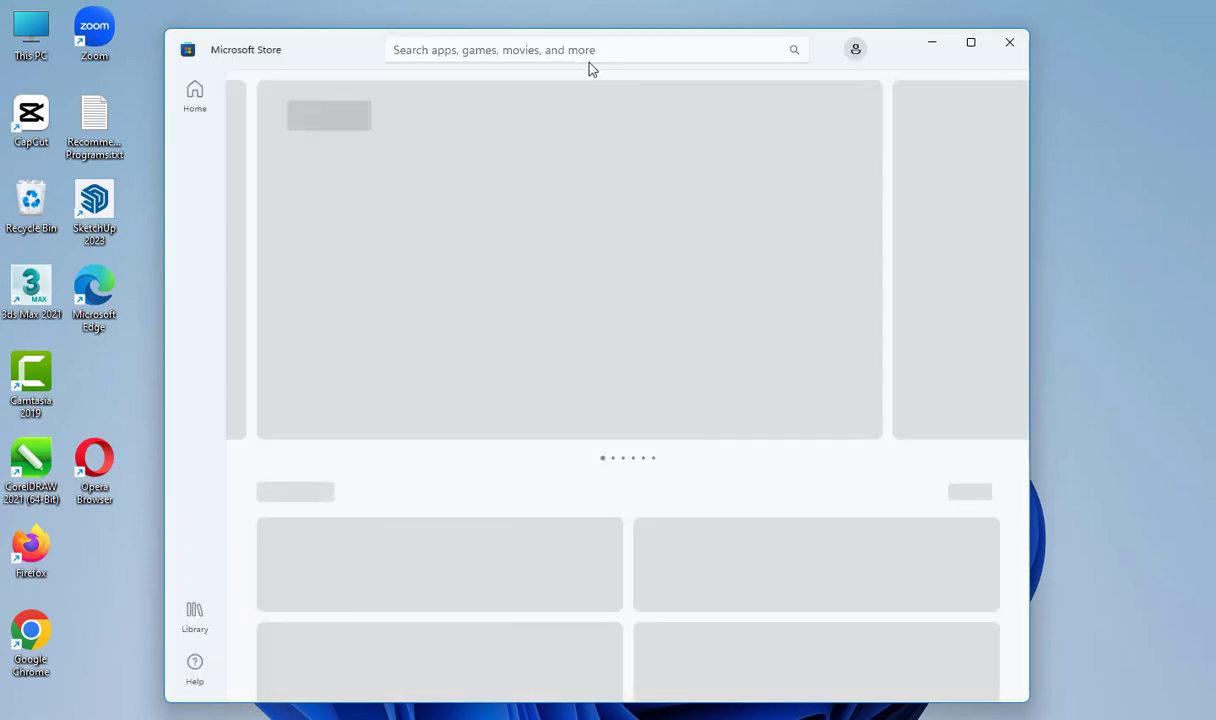
left_click(585, 50)
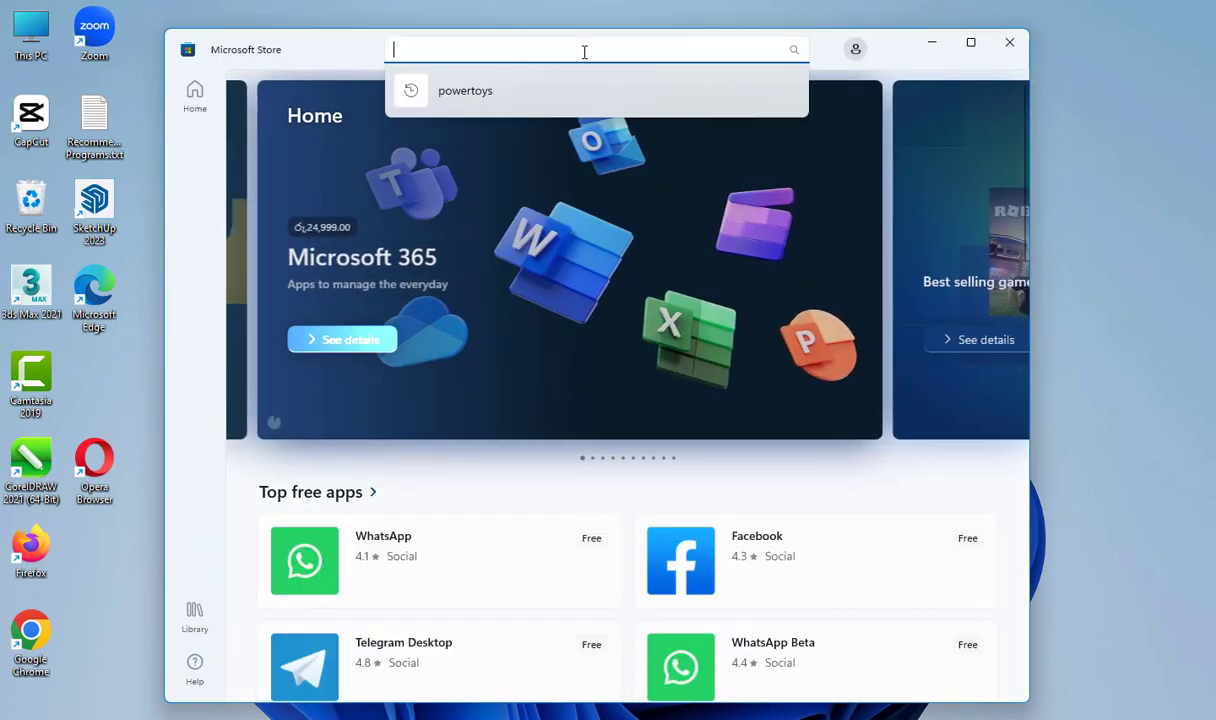
left_click(509, 98)
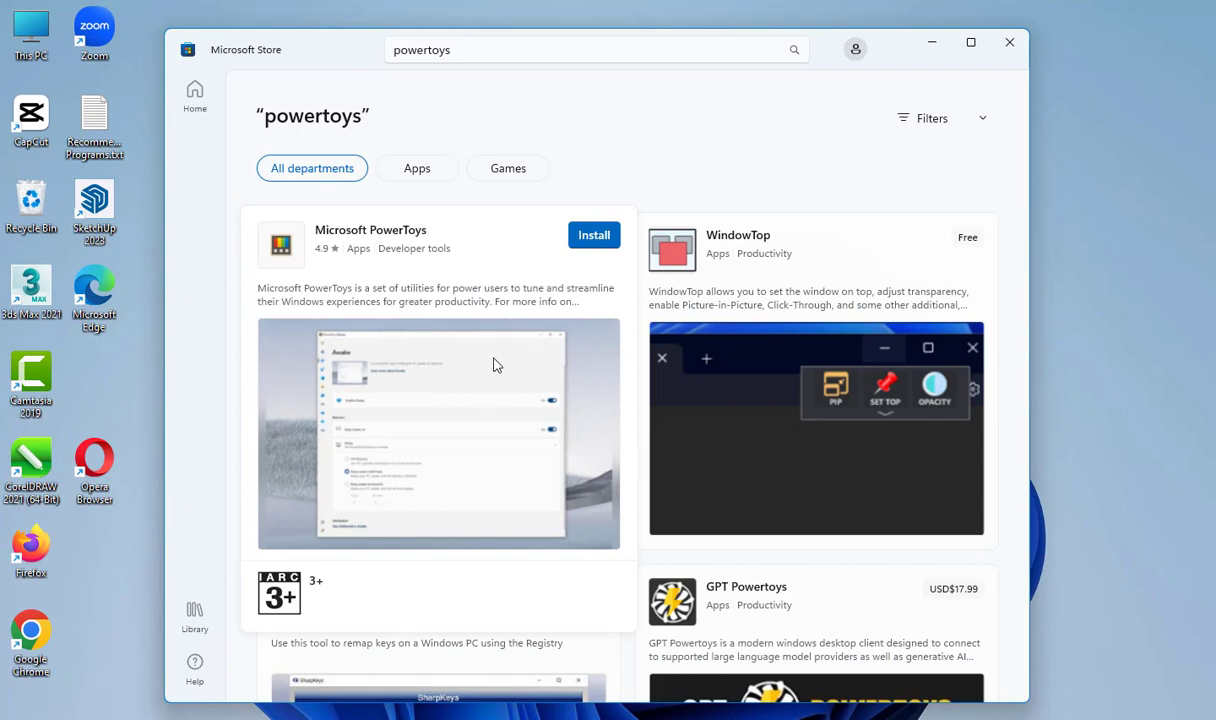
scroll(482, 400, "down", 1)
scroll(482, 400, "up", 1)
left_click(1010, 45)
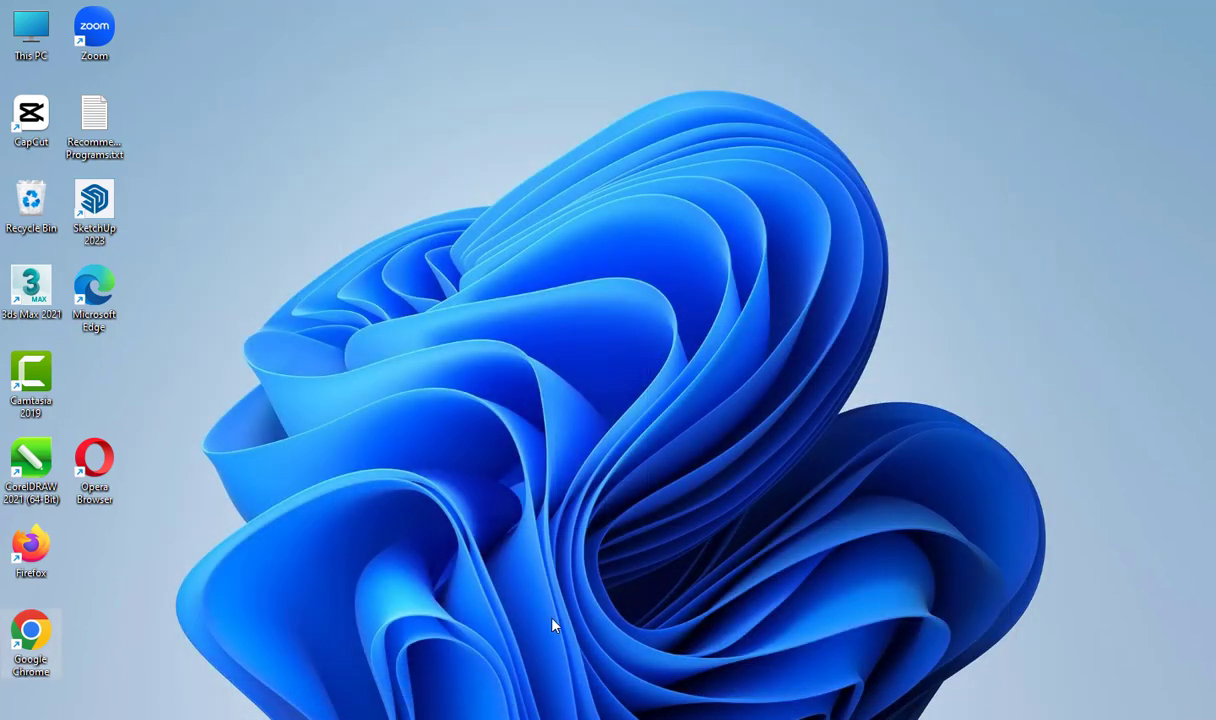
Open PowerToys (Preview), turn off automatic downloading of updates in the general settings, and close the window.
key("super")
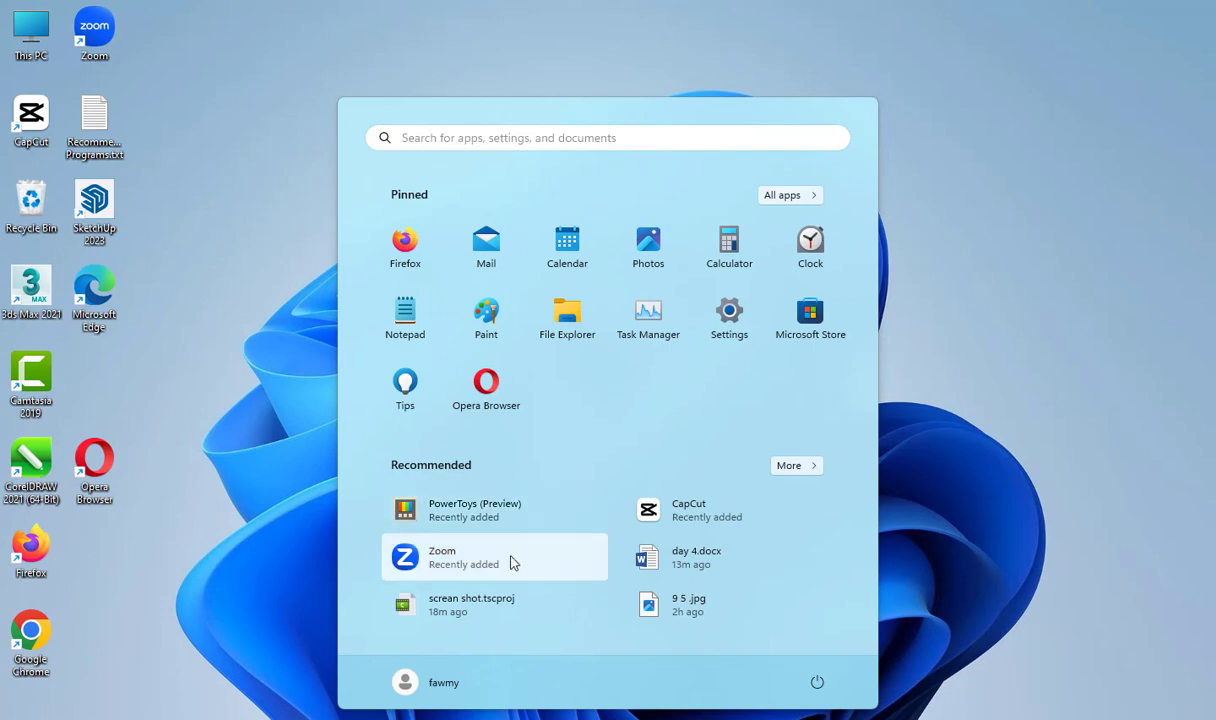
left_click(497, 512)
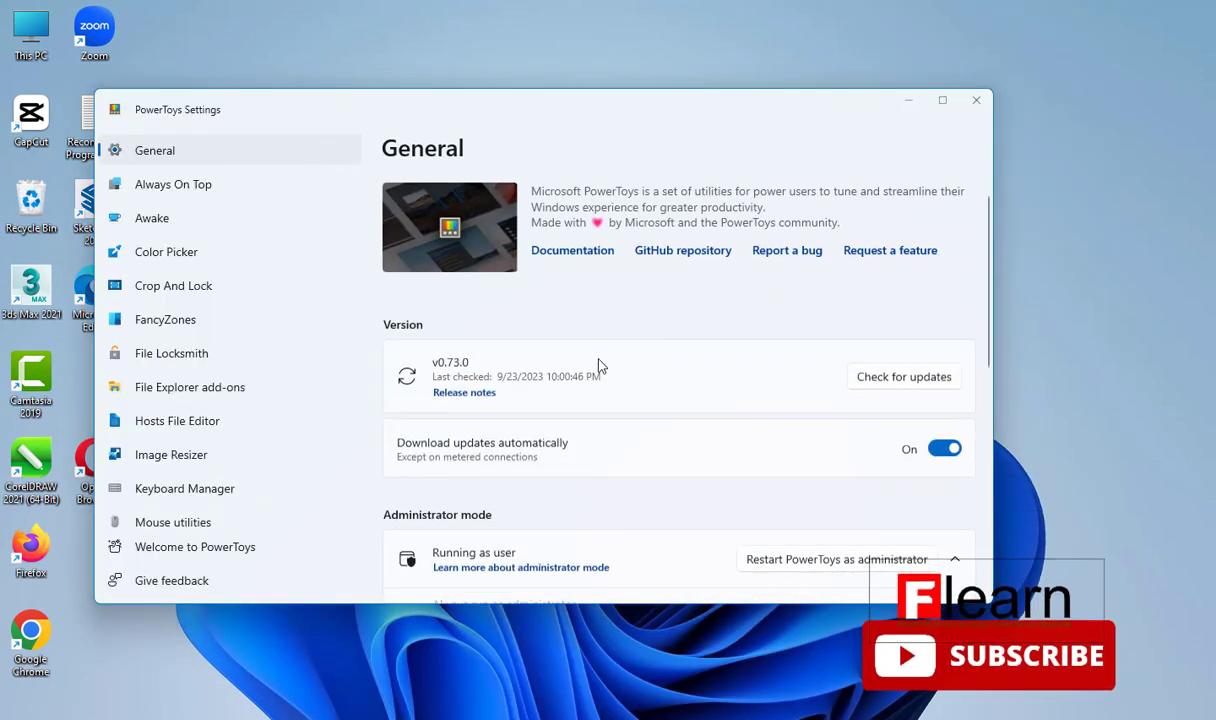
scroll(665, 453, "down", 3)
scroll(793, 423, "up", 2)
scroll(903, 340, "down", 1)
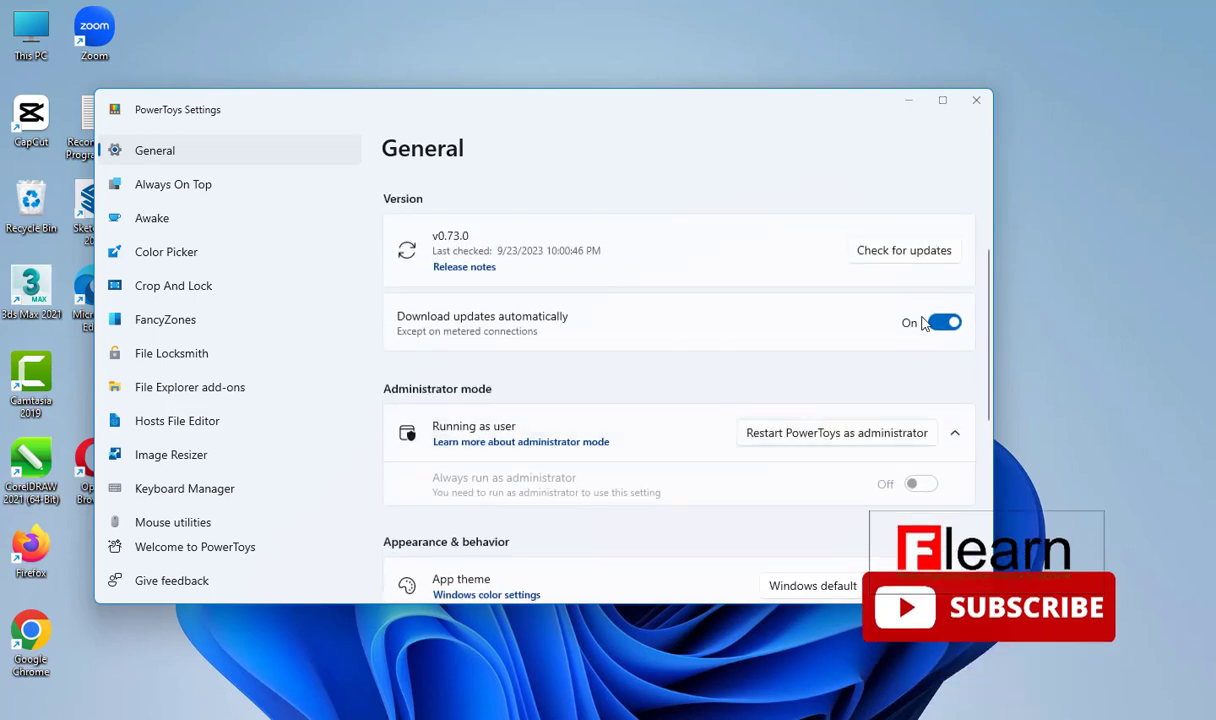
left_click(940, 323)
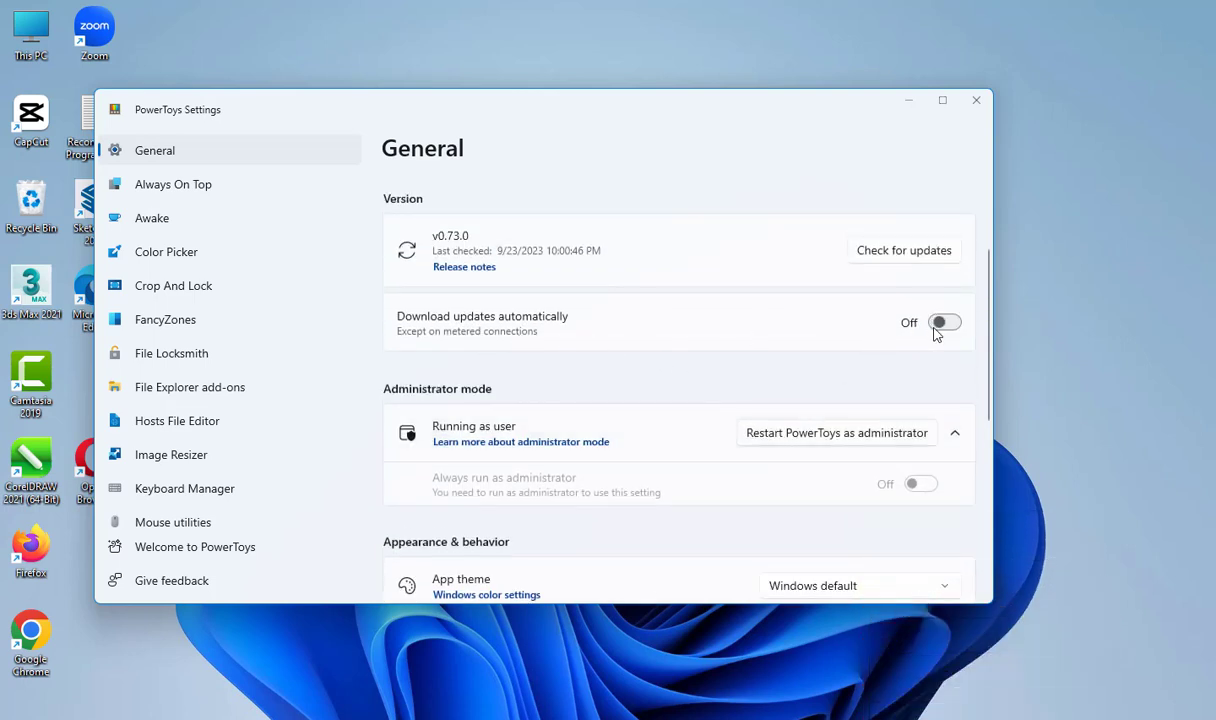
scroll(655, 437, "down", 4)
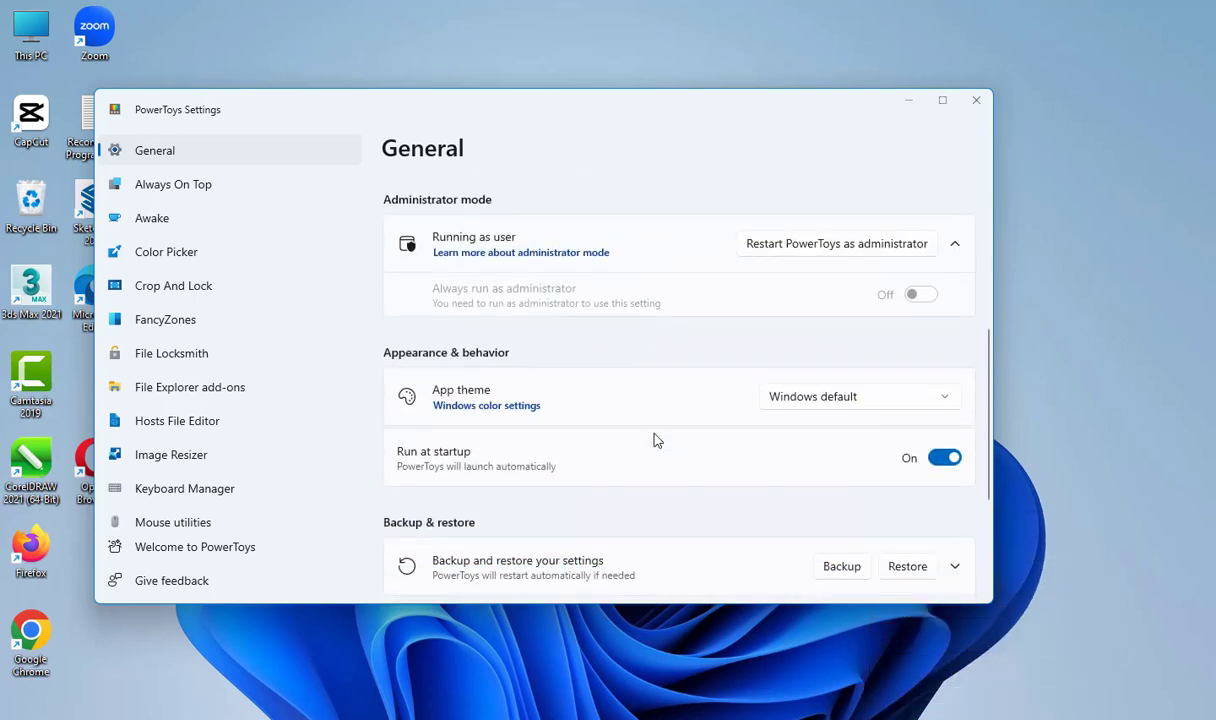
scroll(655, 440, "up", 2)
left_click(976, 104)
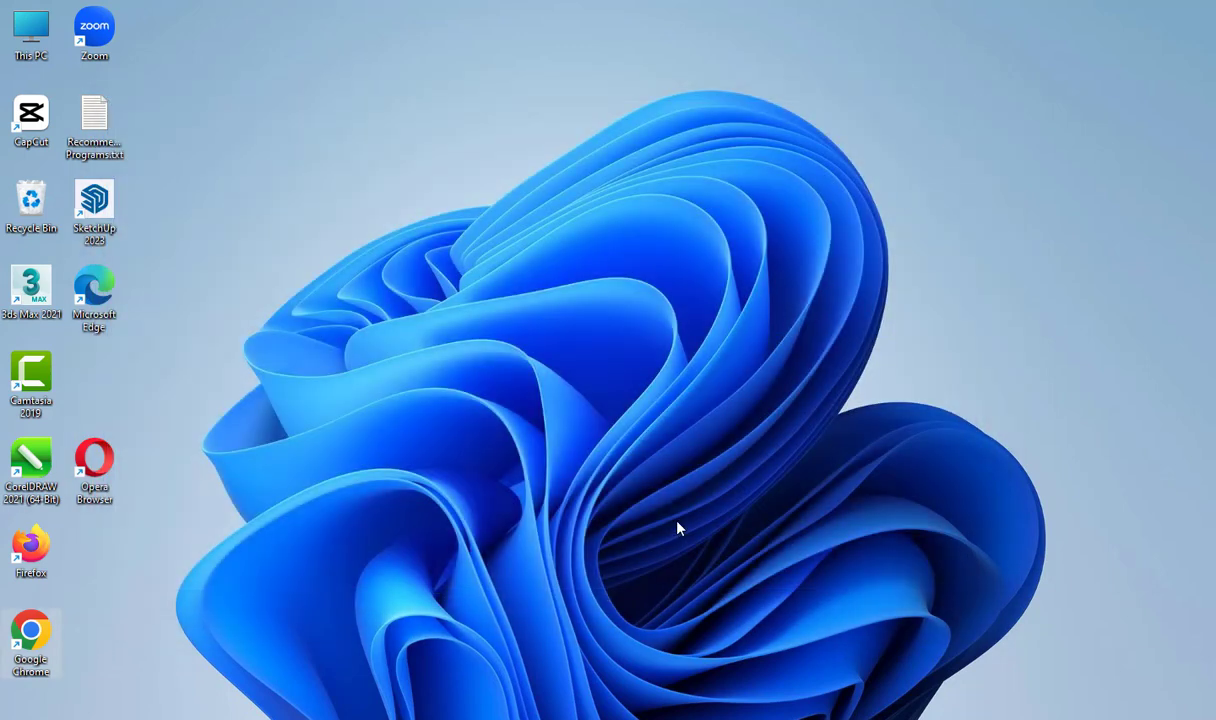
In Chrome's life quotes image results, open the Achishayari.com happiness quote and capture its text area for extraction.
key("super")
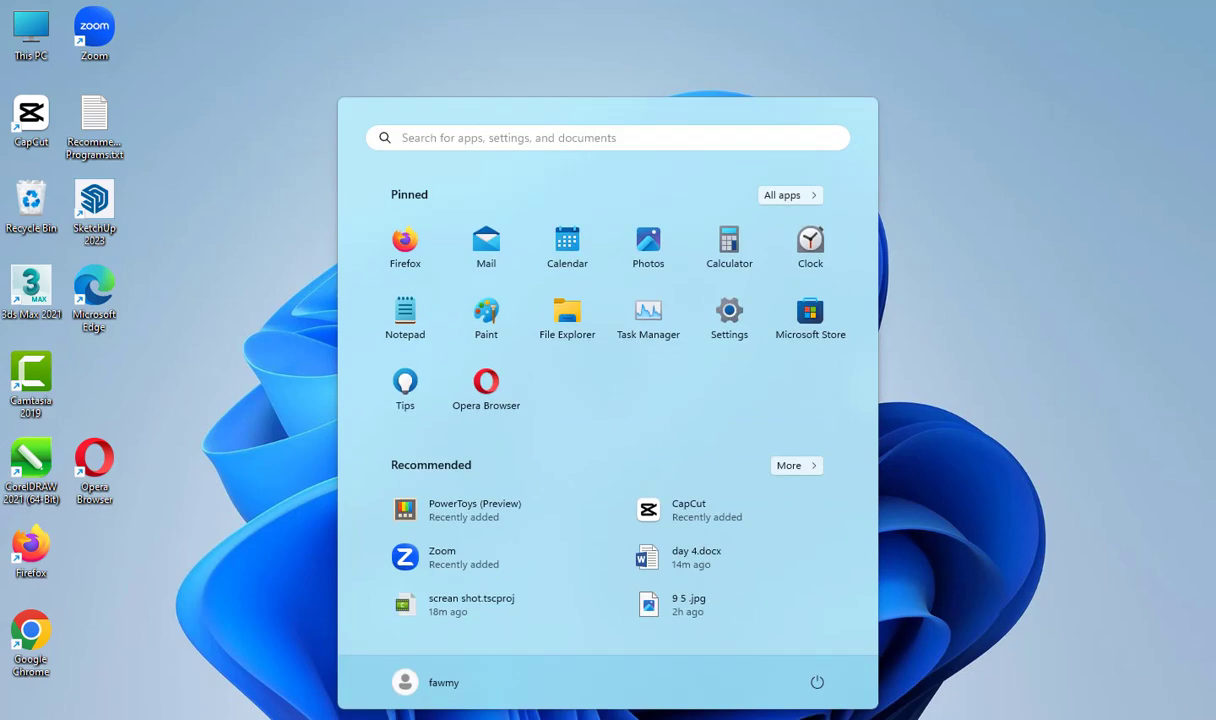
left_click(640, 640)
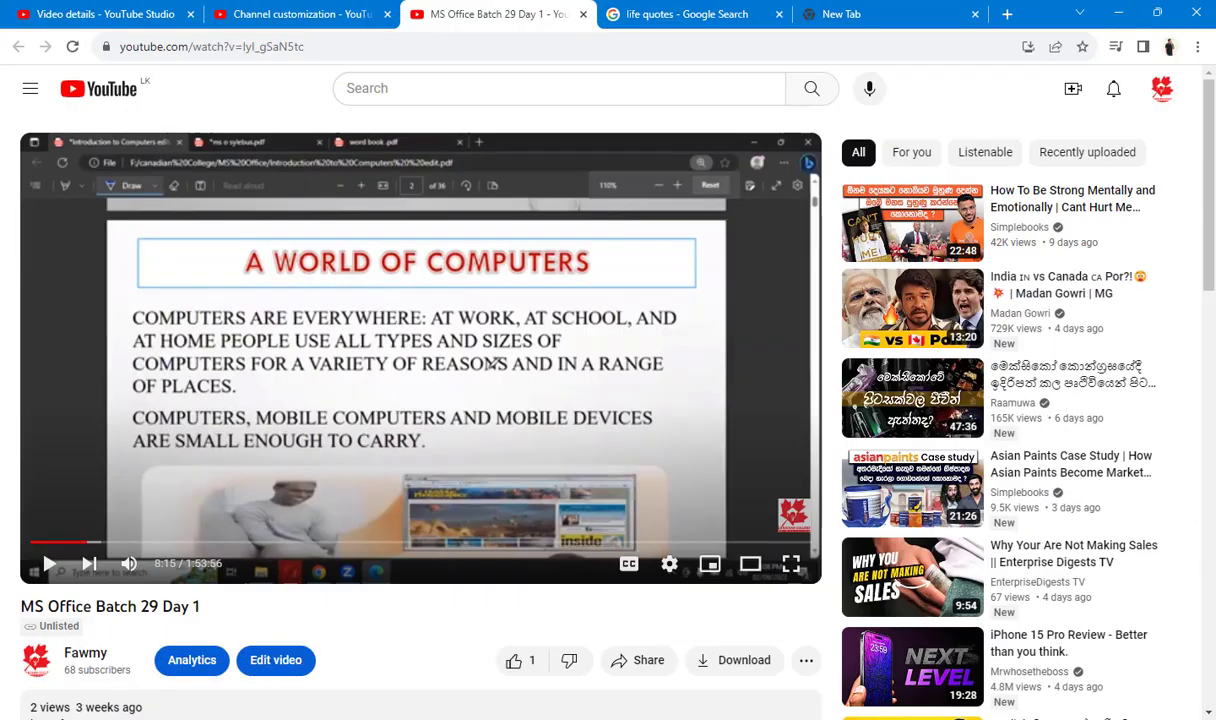
left_click(648, 17)
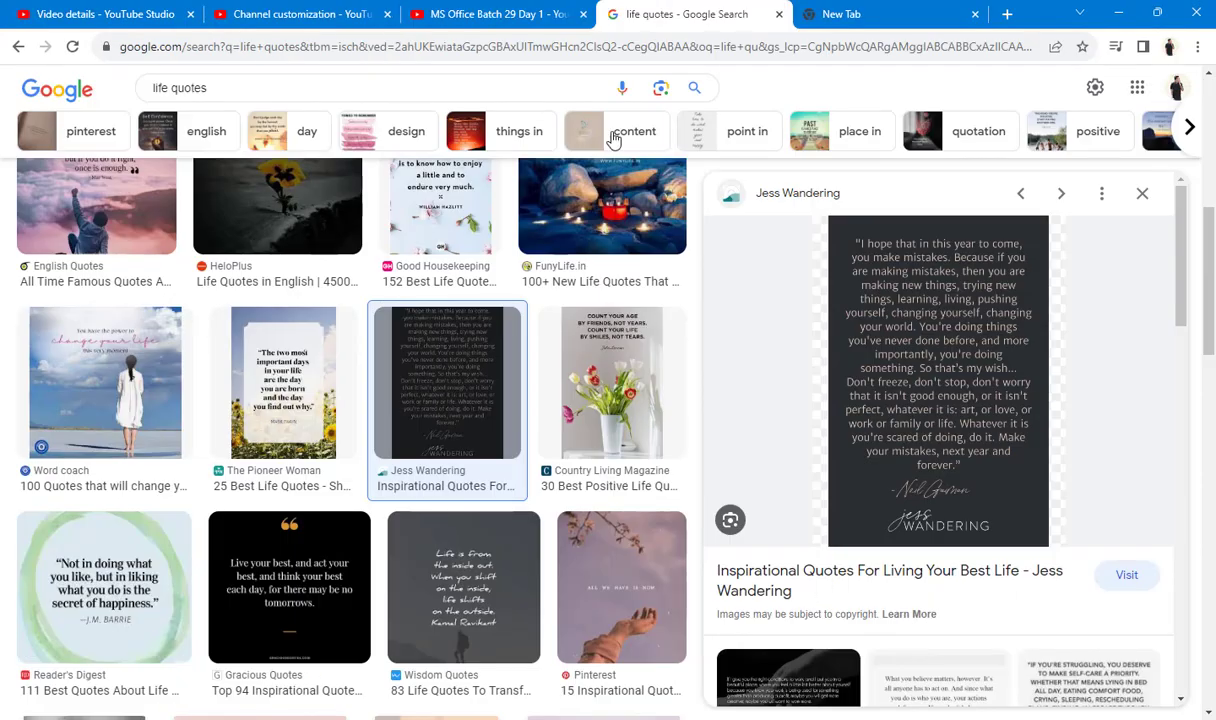
scroll(450, 502, "down", 4)
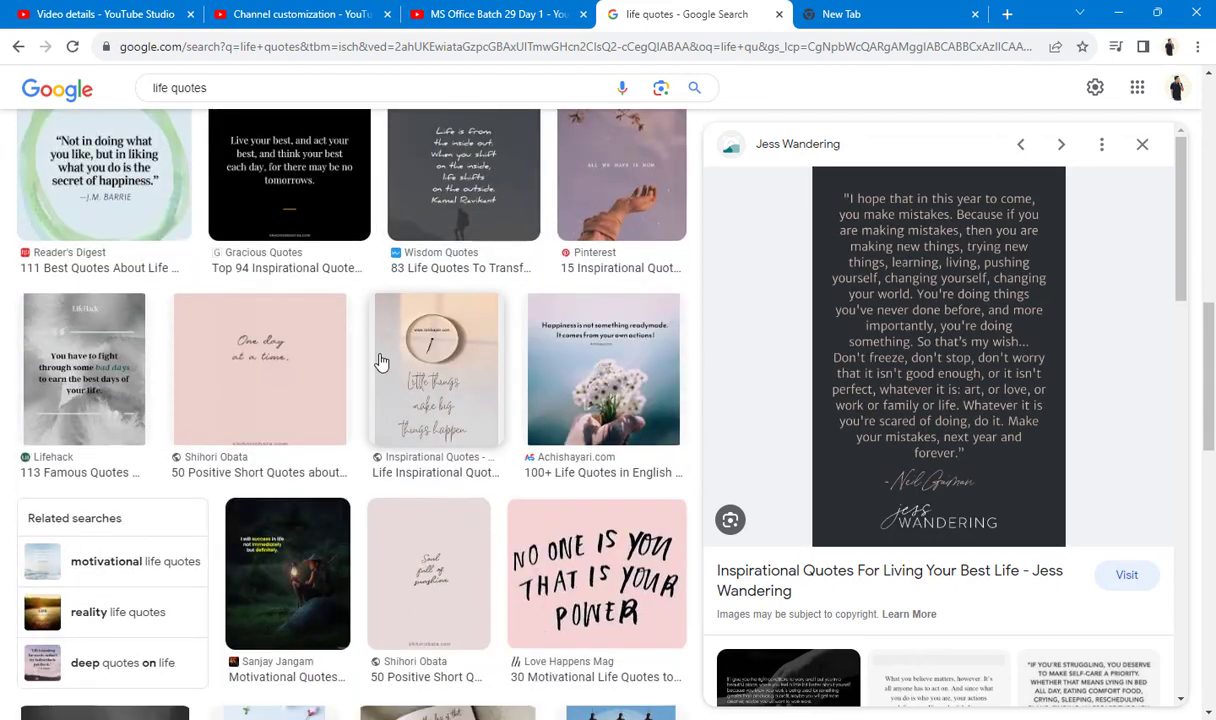
left_click(617, 344)
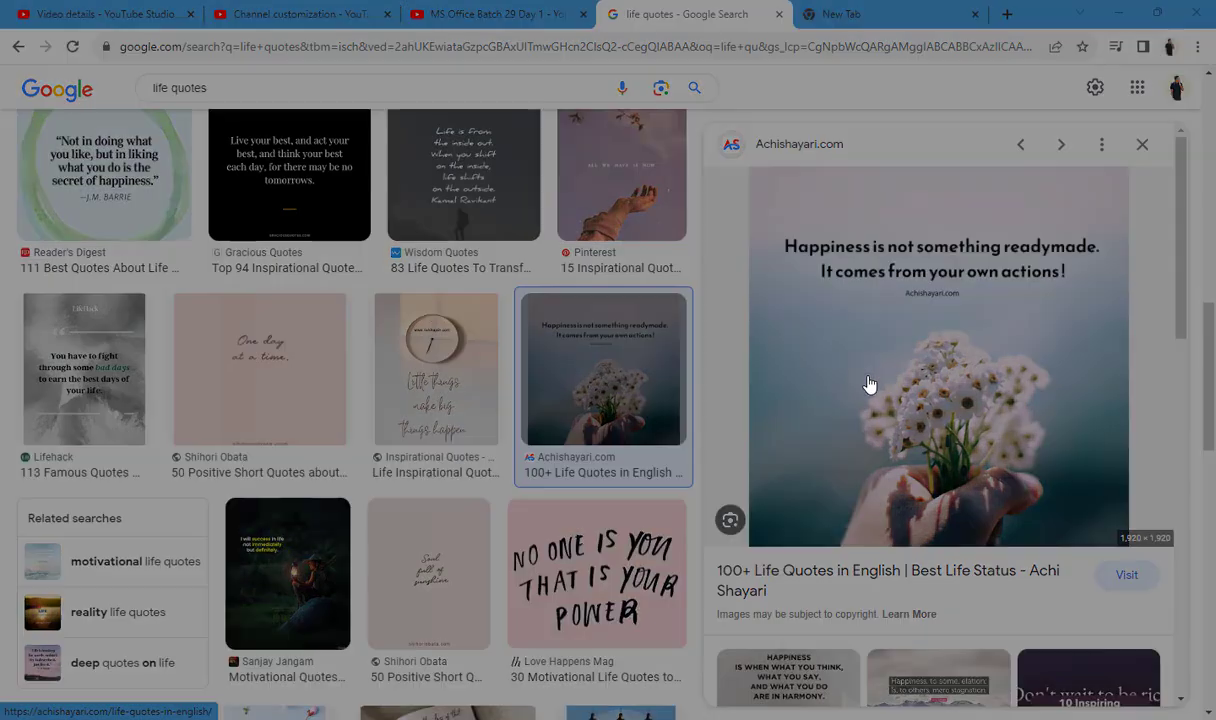
left_click_drag(768, 209, 1118, 319)
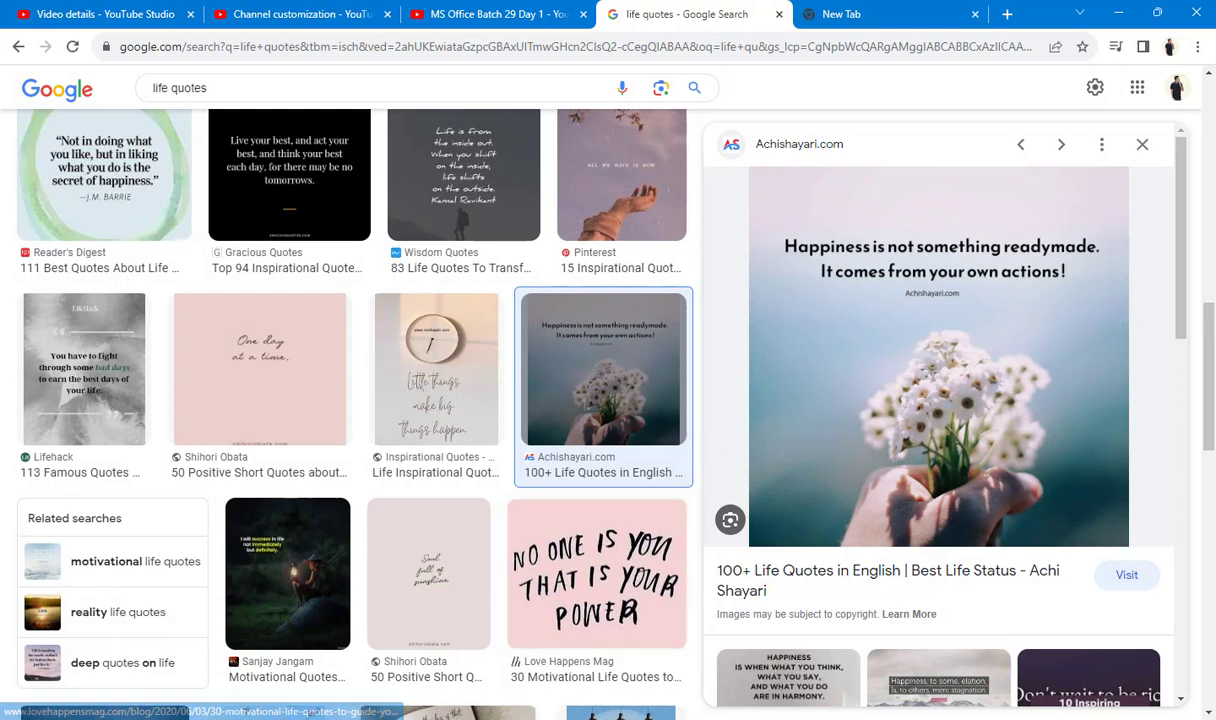
Start Word with a blank document and paste the extracted "Happiness is not something readymade." quote.
key("super")
type("w")
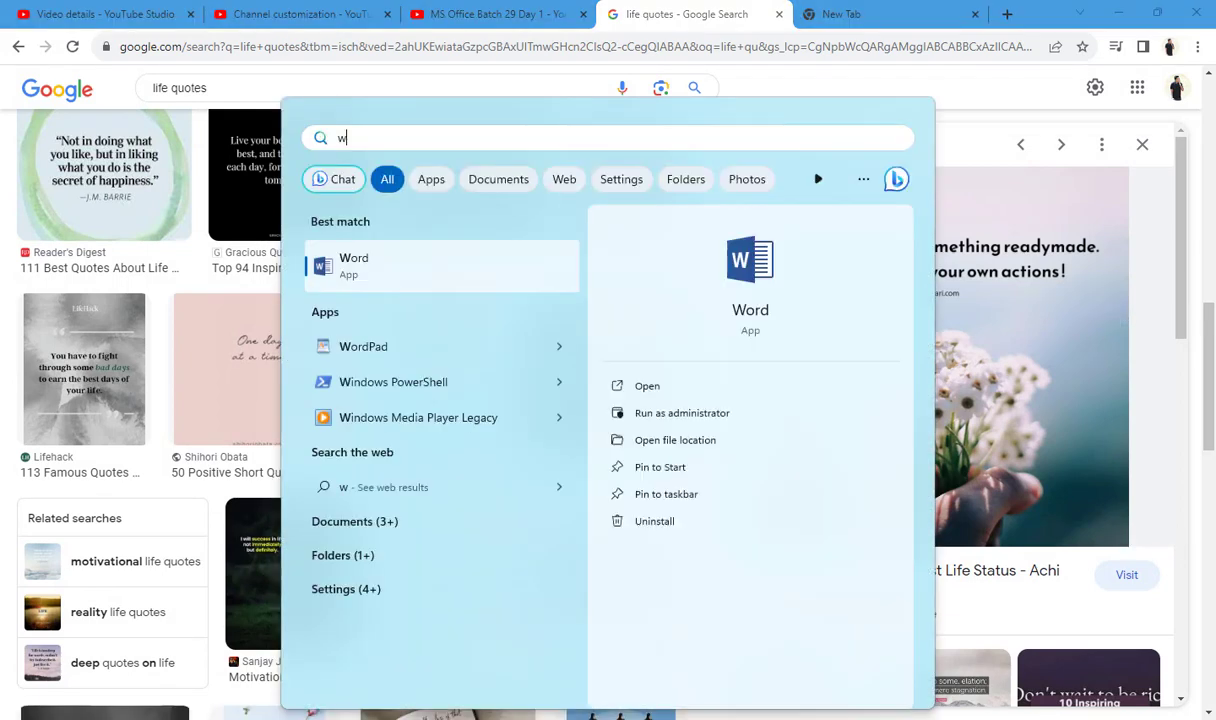
left_click(385, 257)
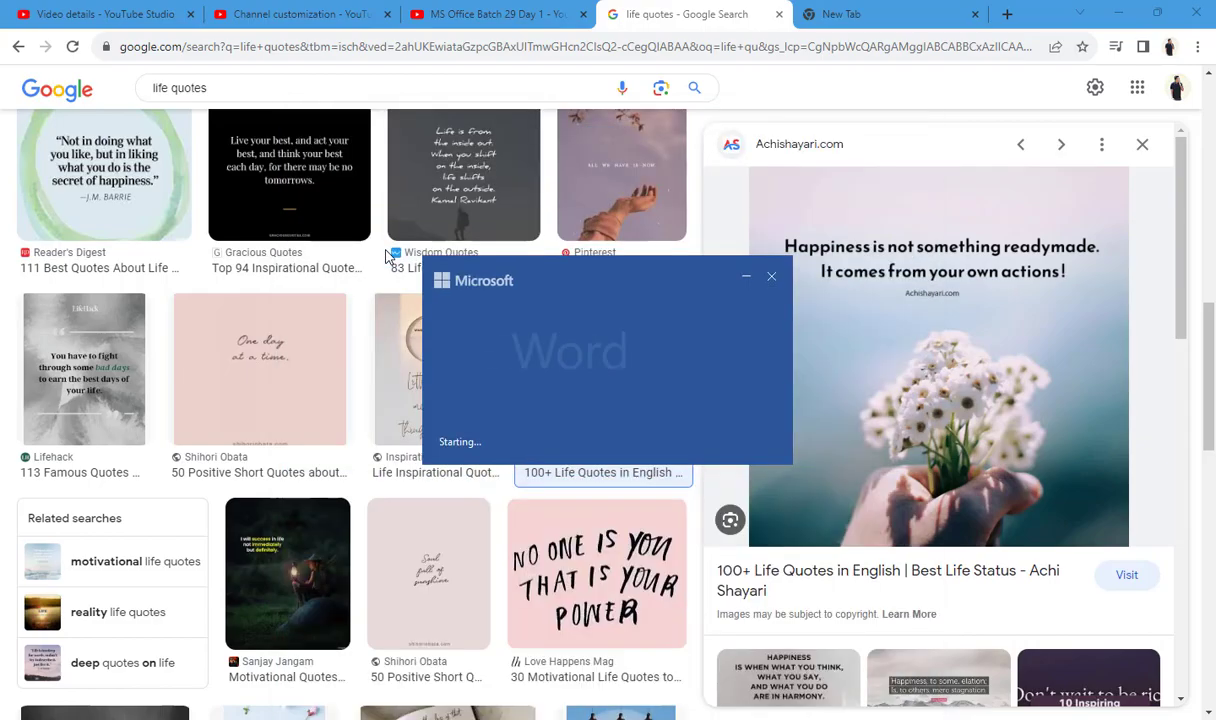
left_click(472, 258)
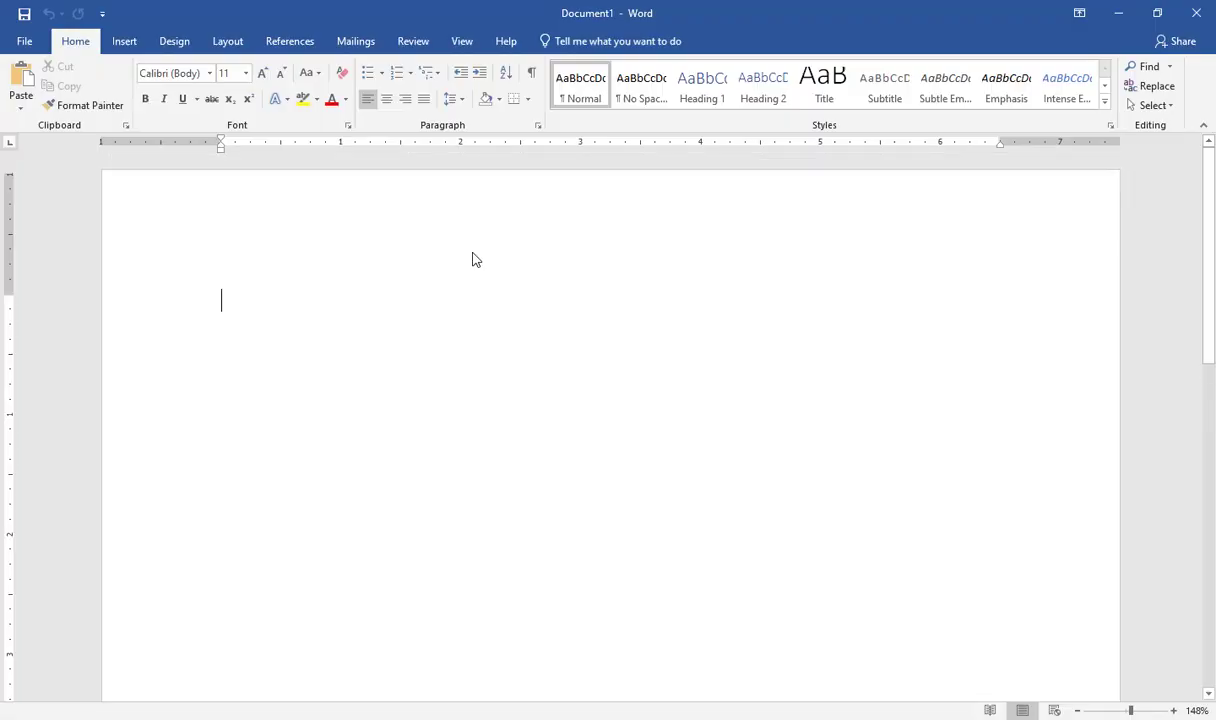
type("Happiness is not something readymade. It comes from your own actions! Achishayari.com")
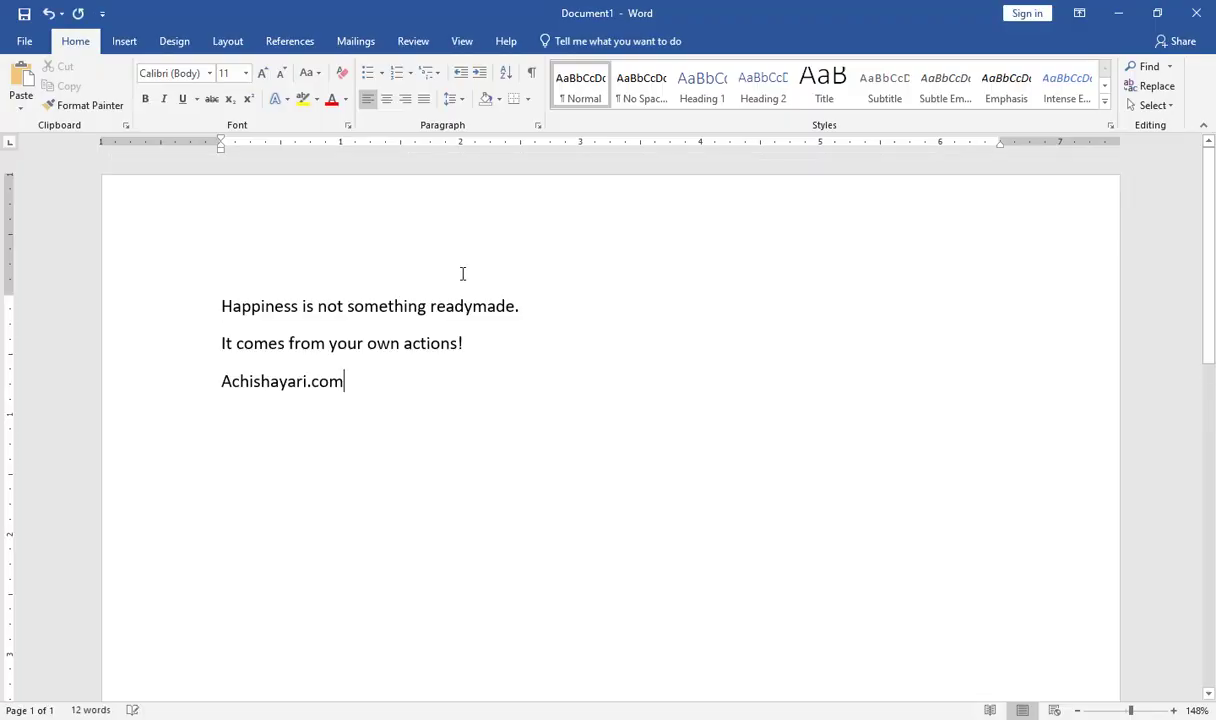
Insert "ghgh" inside the word "from" in the second line and put the cursor on a line below Achishayari.com.
left_click_drag(214, 306, 397, 462)
left_click(397, 462)
type("ghgh")
left_click(362, 419)
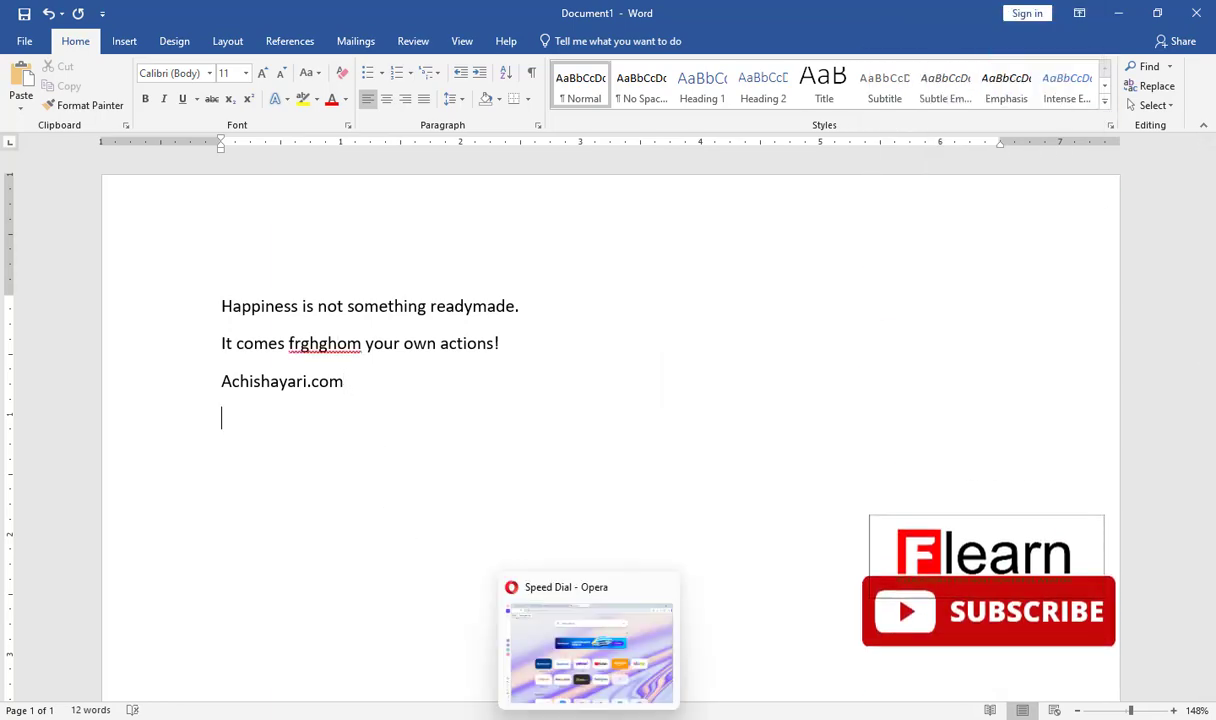
In Chrome's paused MS Office Batch 29 Day 1 video, capture the "A WORLD OF COMPUTERS" slide's heading and two paragraphs for text extraction.
left_click(620, 719)
left_click(492, 14)
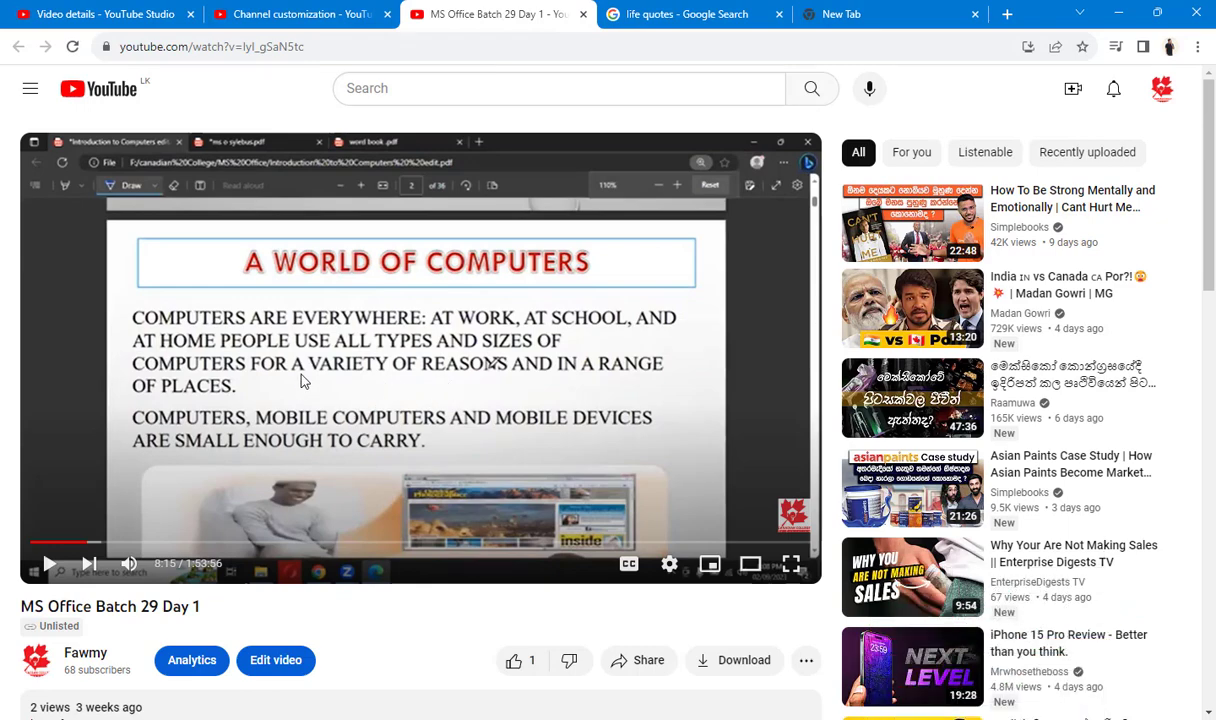
key("super+shift+s")
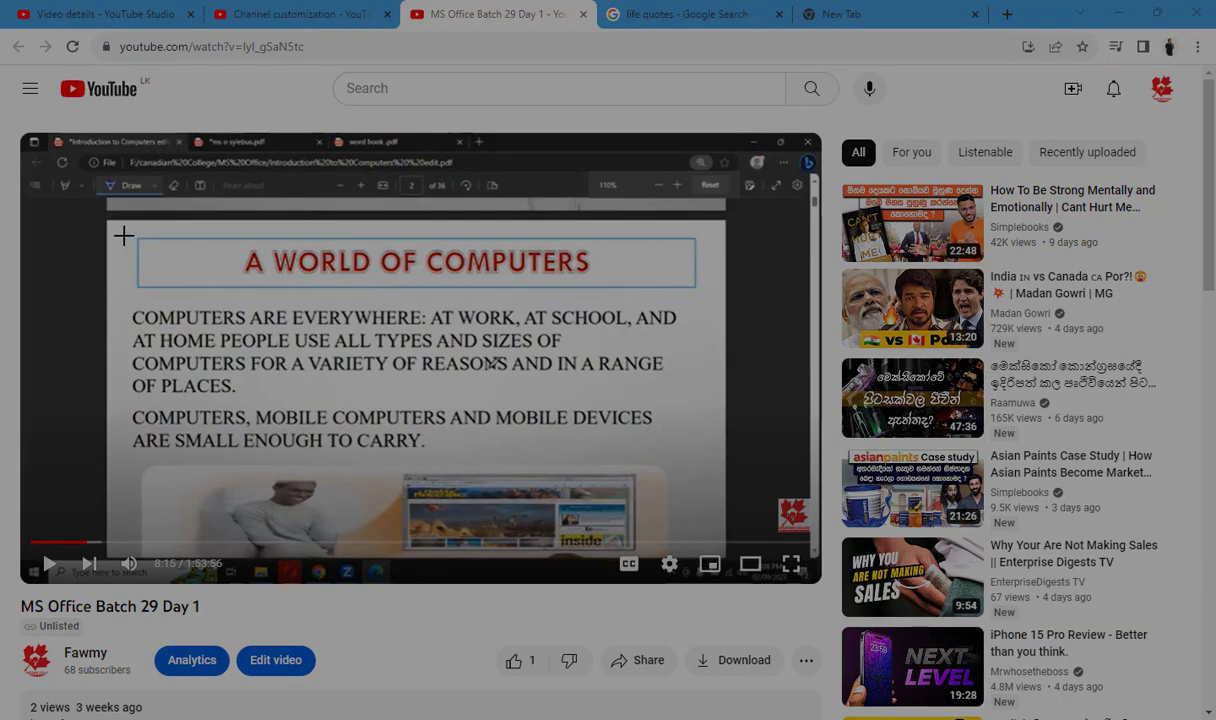
left_click_drag(123, 235, 699, 468)
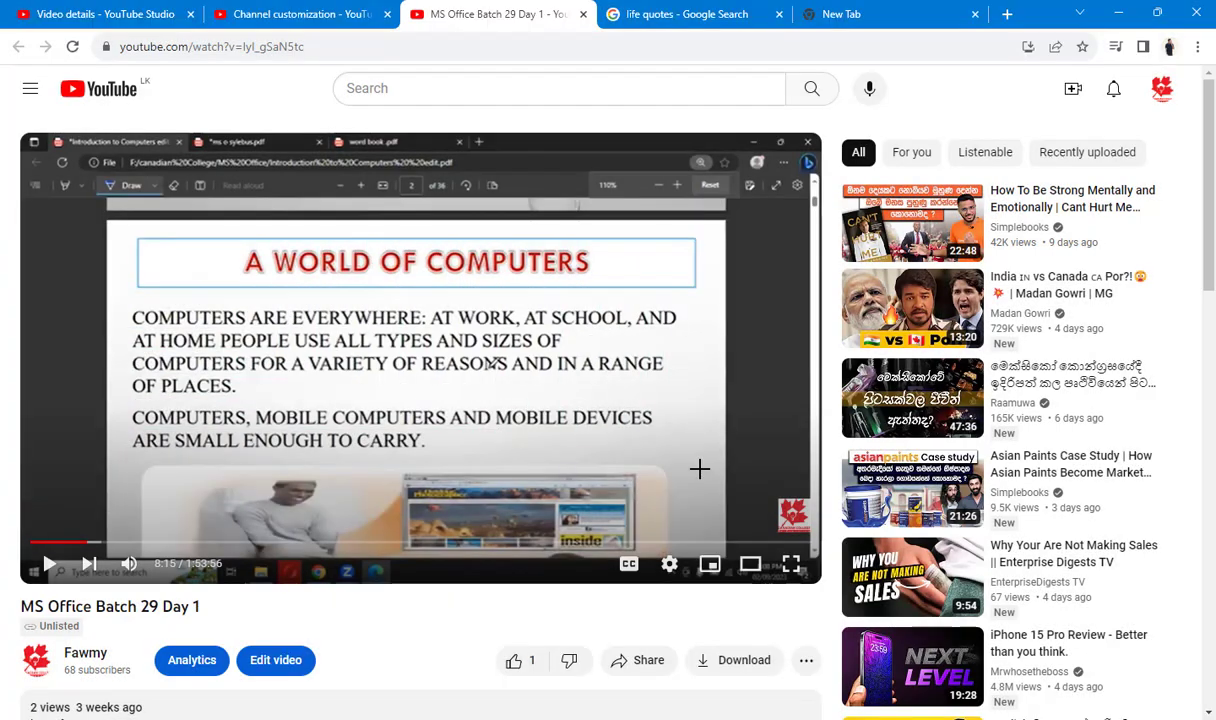
Switch to the Word document and paste the extracted "A WORLD OF COMPUTERS" text on the line below Achishayari.com.
key("alt+Tab")
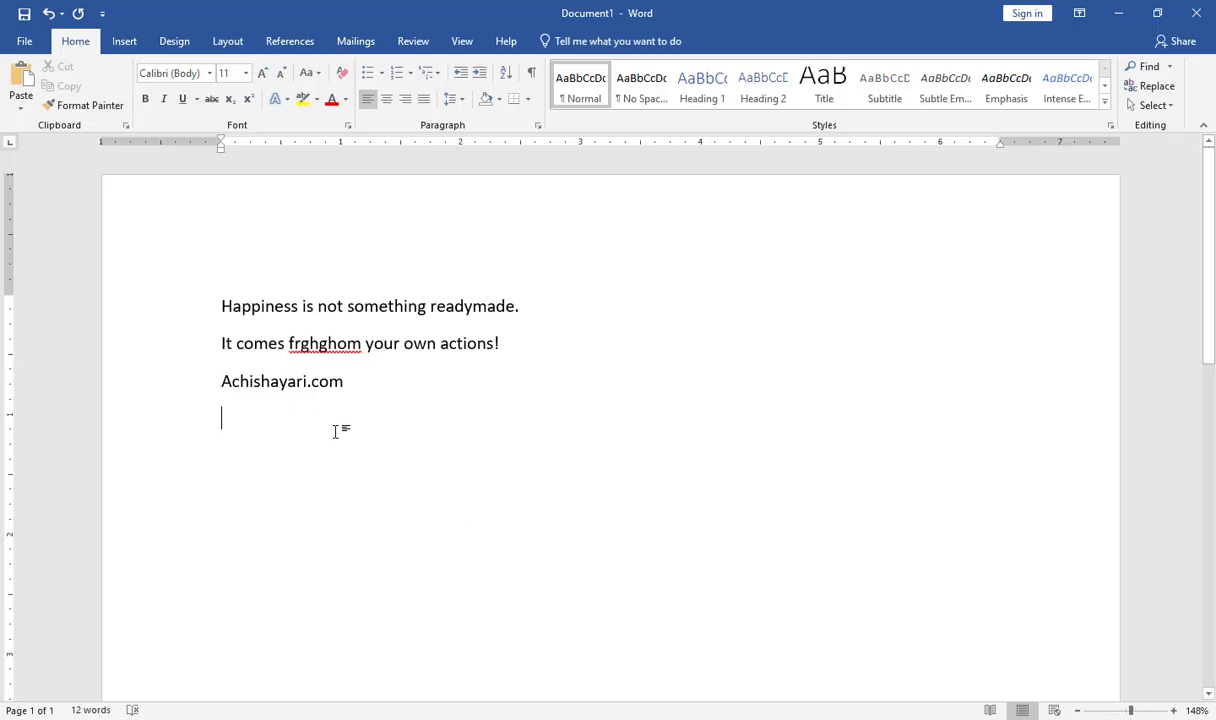
type("A WORLD OF COMPUTERS COMPUTERS ARE EVERYWHERE: AT WORK, AT SCHOOL, AND AT HOME PEOPLE USE ALL TYPES AND SIZES OF COMPUTERS FOR A VARIETY OF REASONS AND IN A RANGE OF PLACES. COMPUTERS, MOBILE COMPUTERS AND MOBILE DEVICES ARE SMALL ENOUGH TO CARRY.")
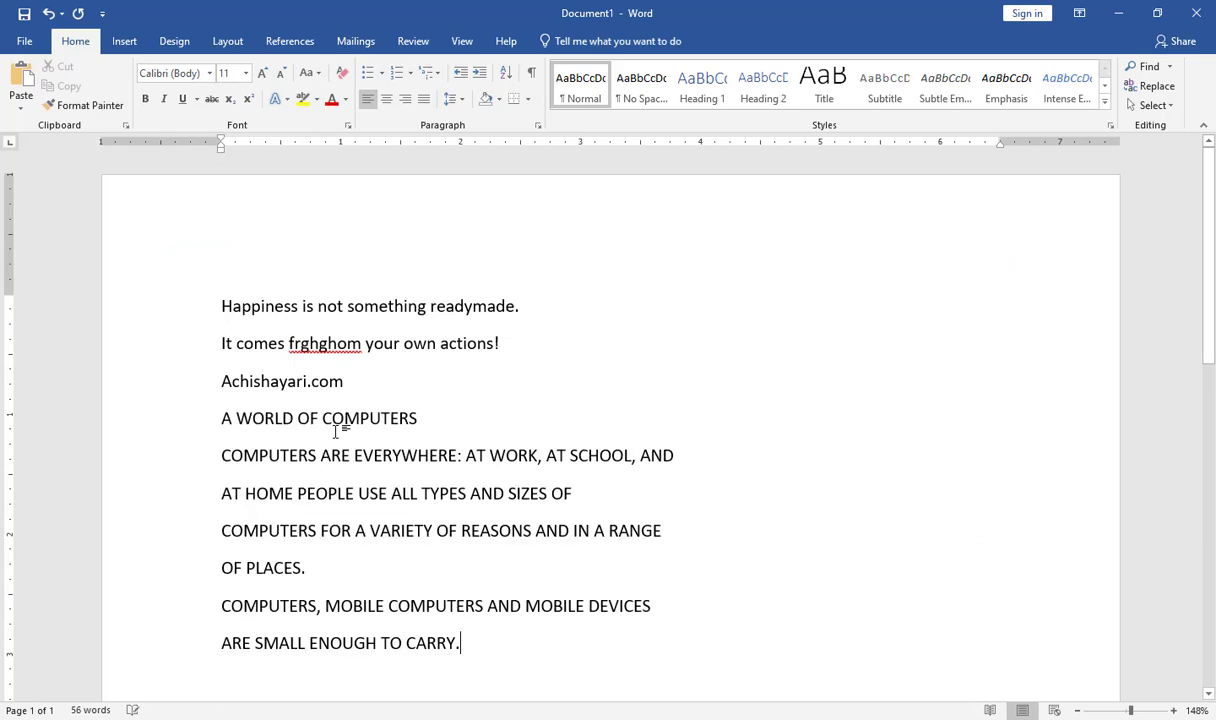
scroll(223, 425, "down", 2)
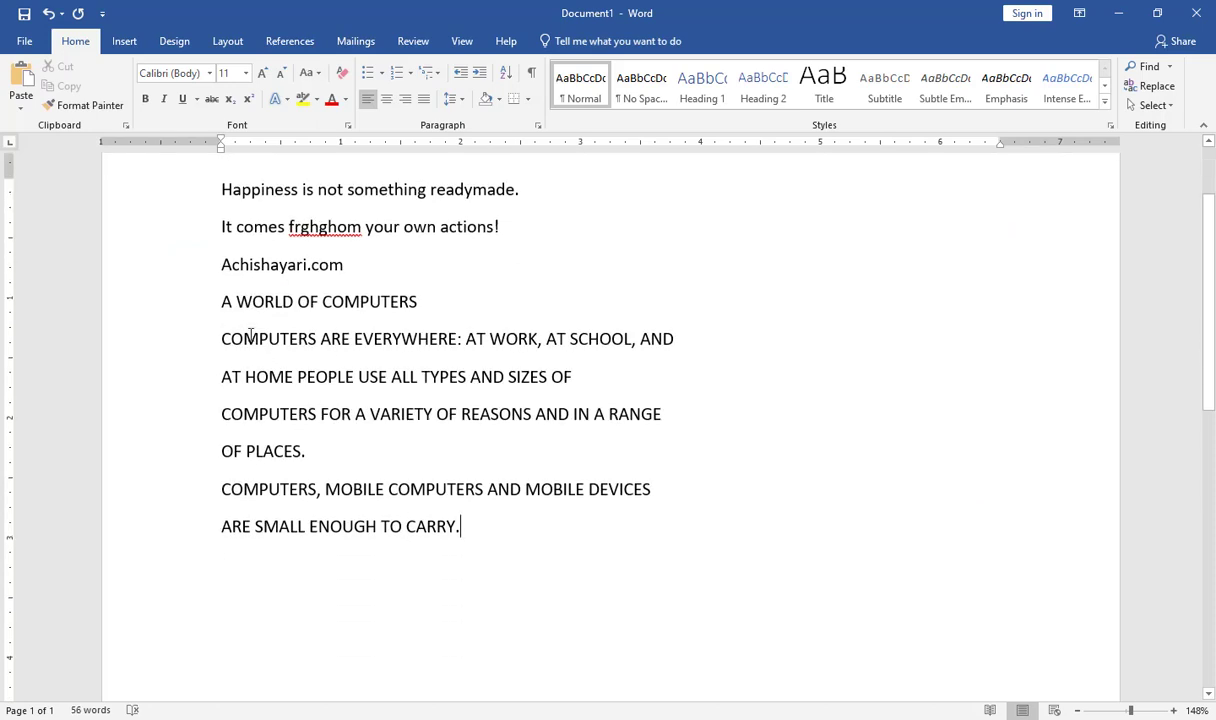
Add "asd" at the end of the line "AT HOME PEOPLE USE ALL TYPES AND SIZES OF".
triple_click(427, 309)
left_click(340, 342)
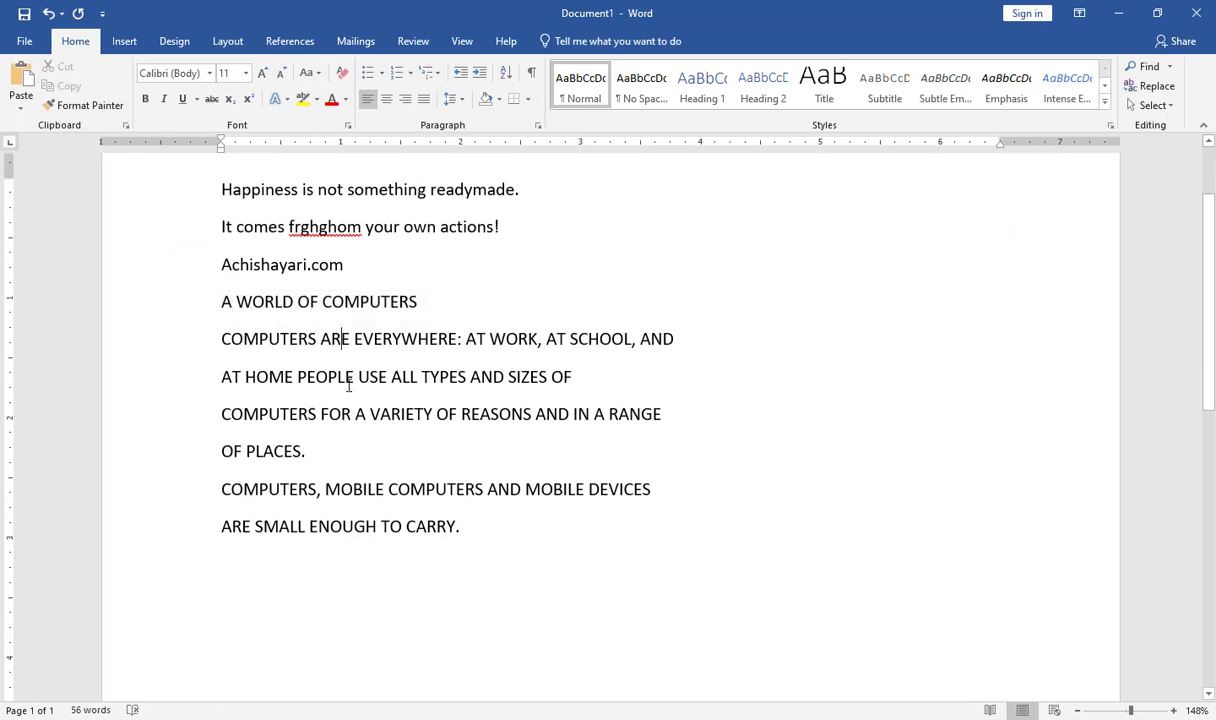
left_click(575, 380)
type("asd")
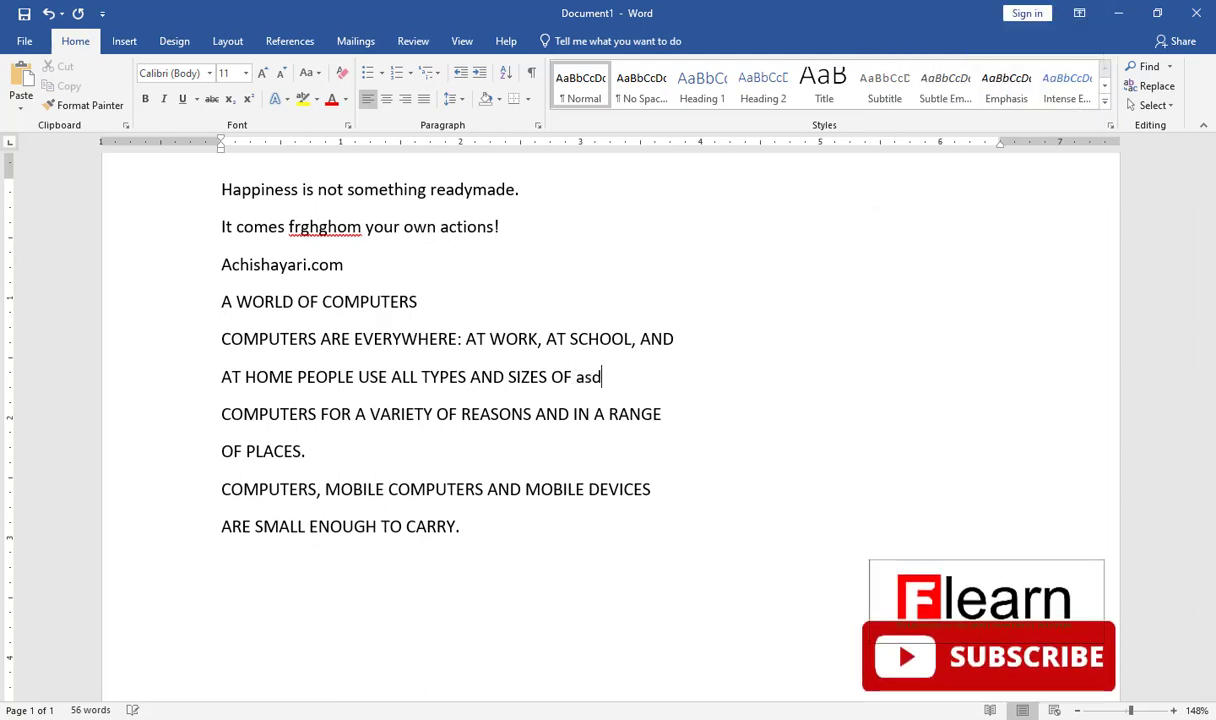
Switch to Chrome's life quotes image results, take a rectangular snip across the thumbnails, view it in Snipping Tool, and close it.
key("alt+Tab")
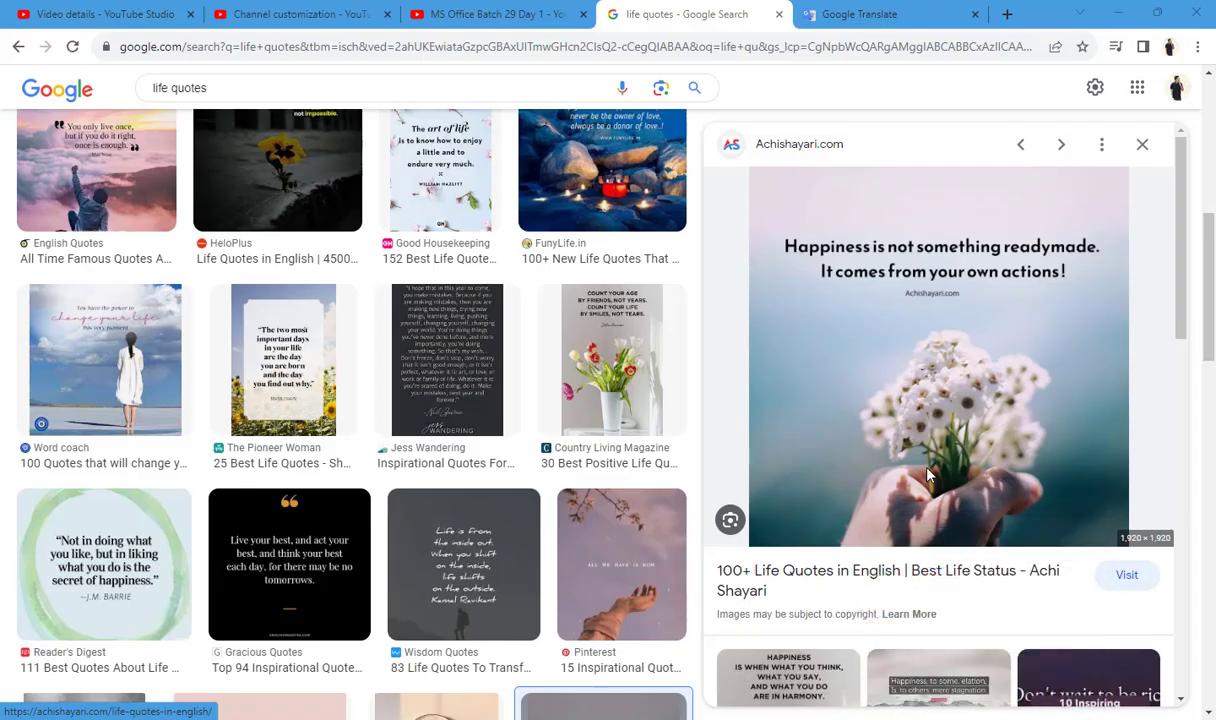
key("shift+super+s")
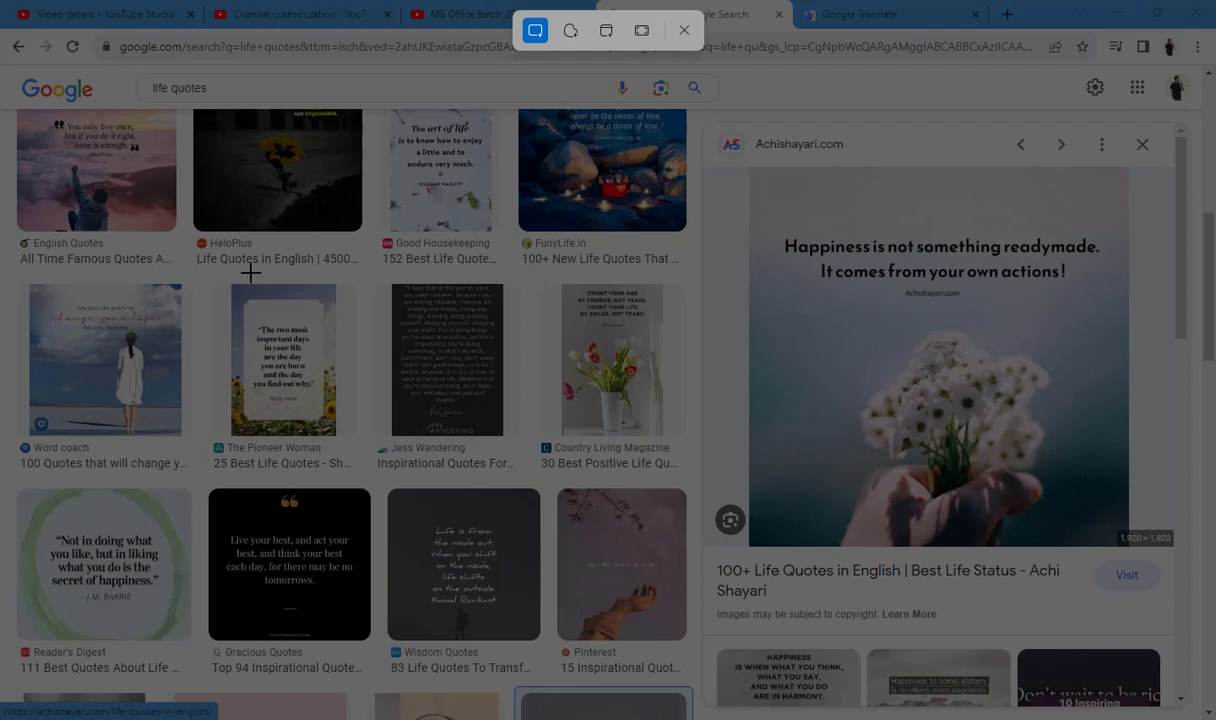
left_click_drag(158, 253, 662, 512)
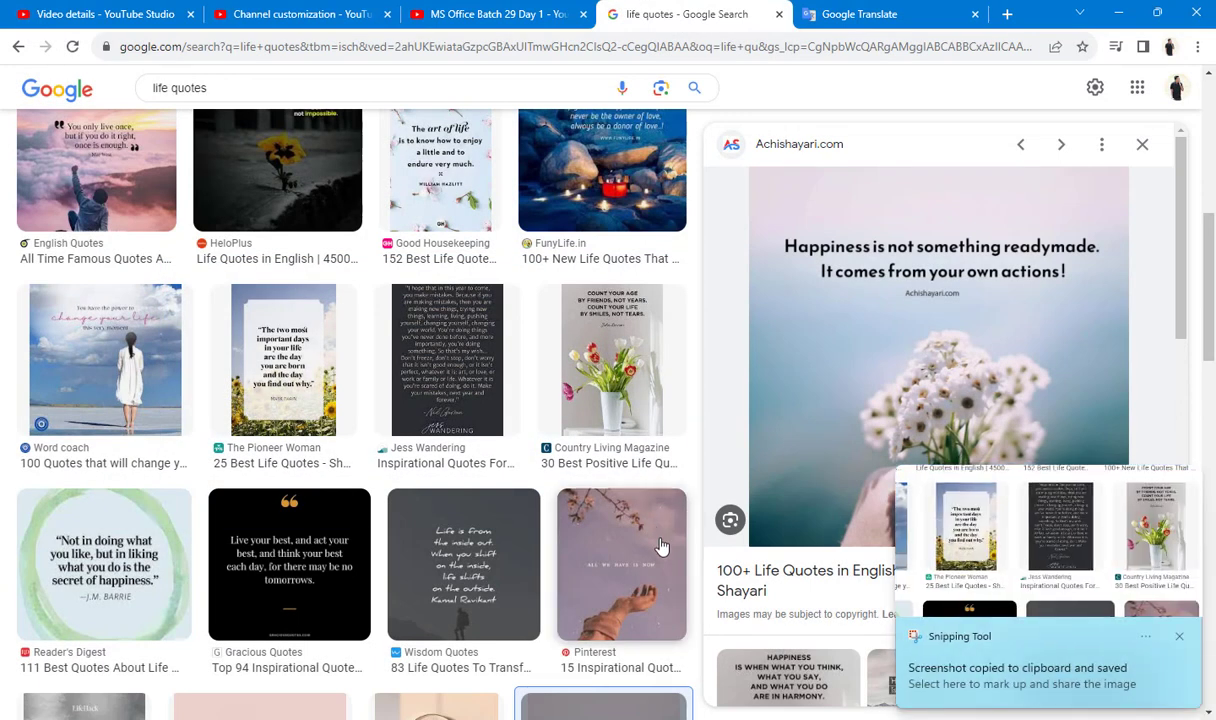
left_click(1041, 649)
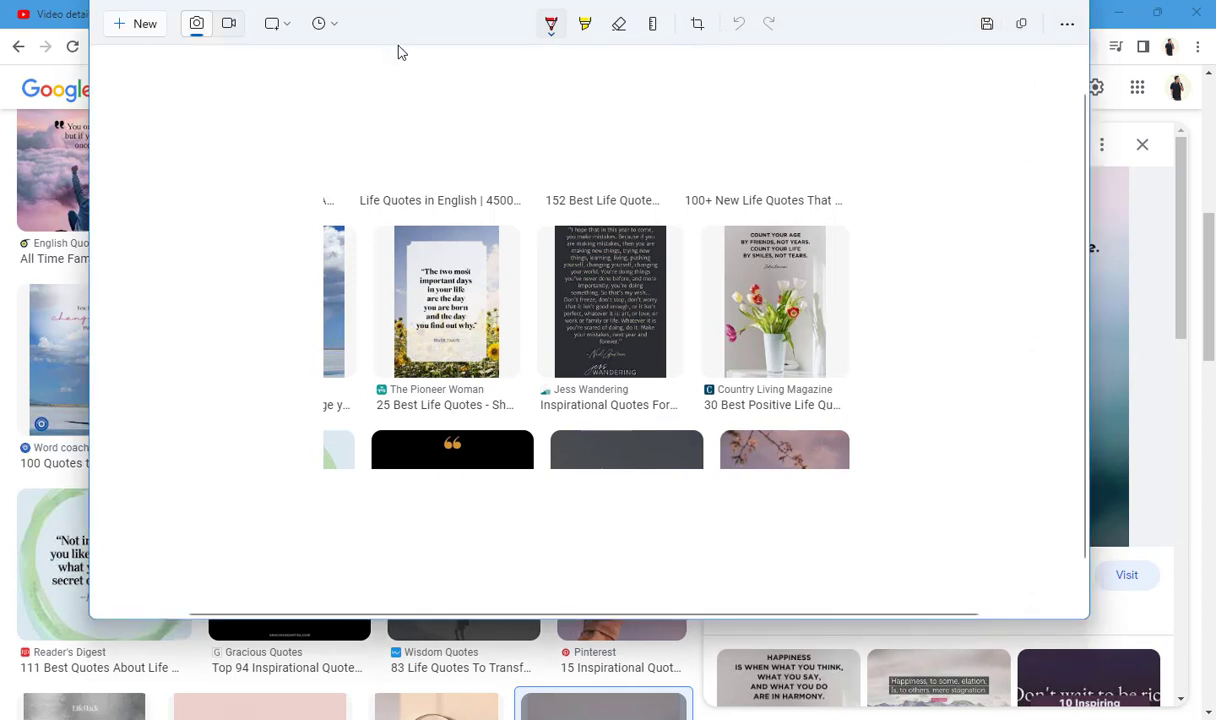
left_click(1078, 8)
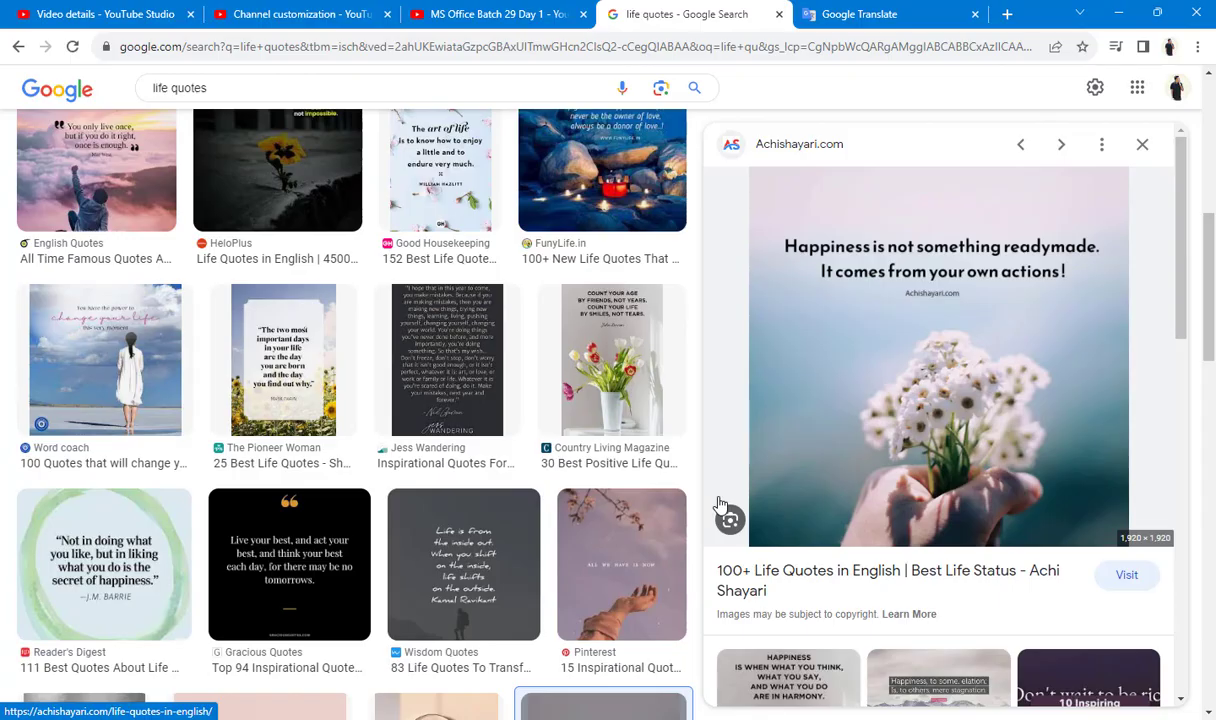
Take a freeform snip covering the quote thumbnails and the happiness quote, view it in Snipping Tool, and close it.
key("super+shift+s")
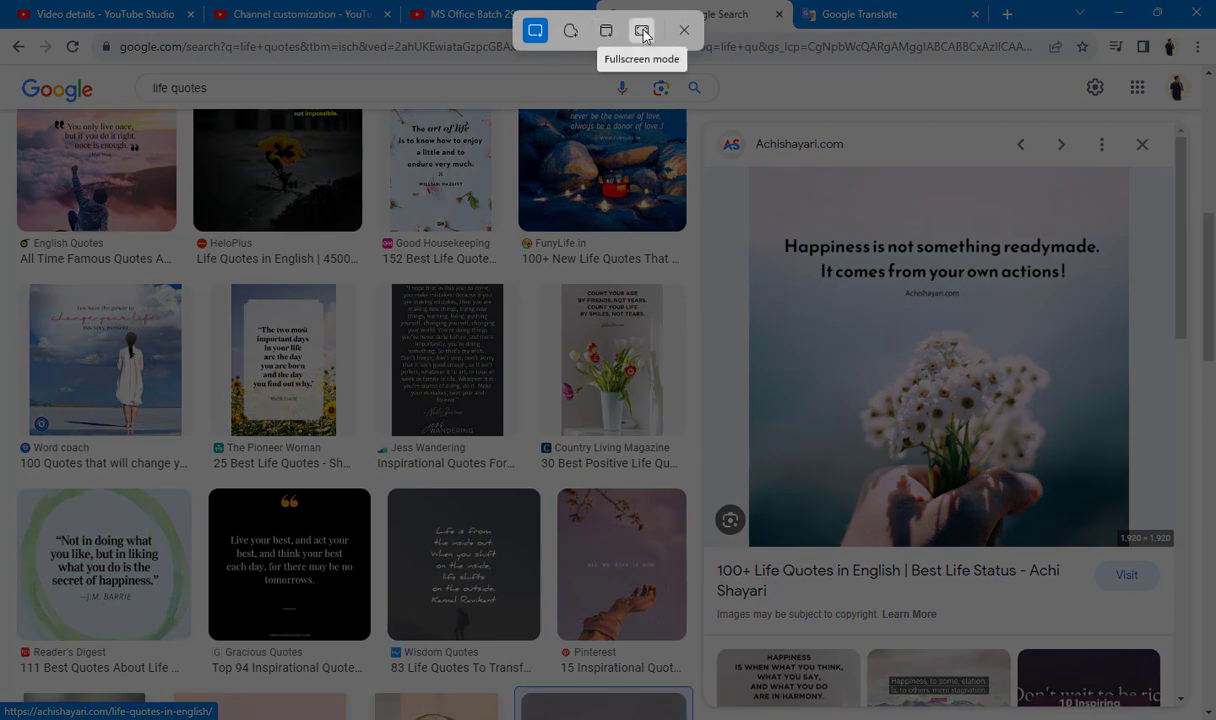
left_click(569, 31)
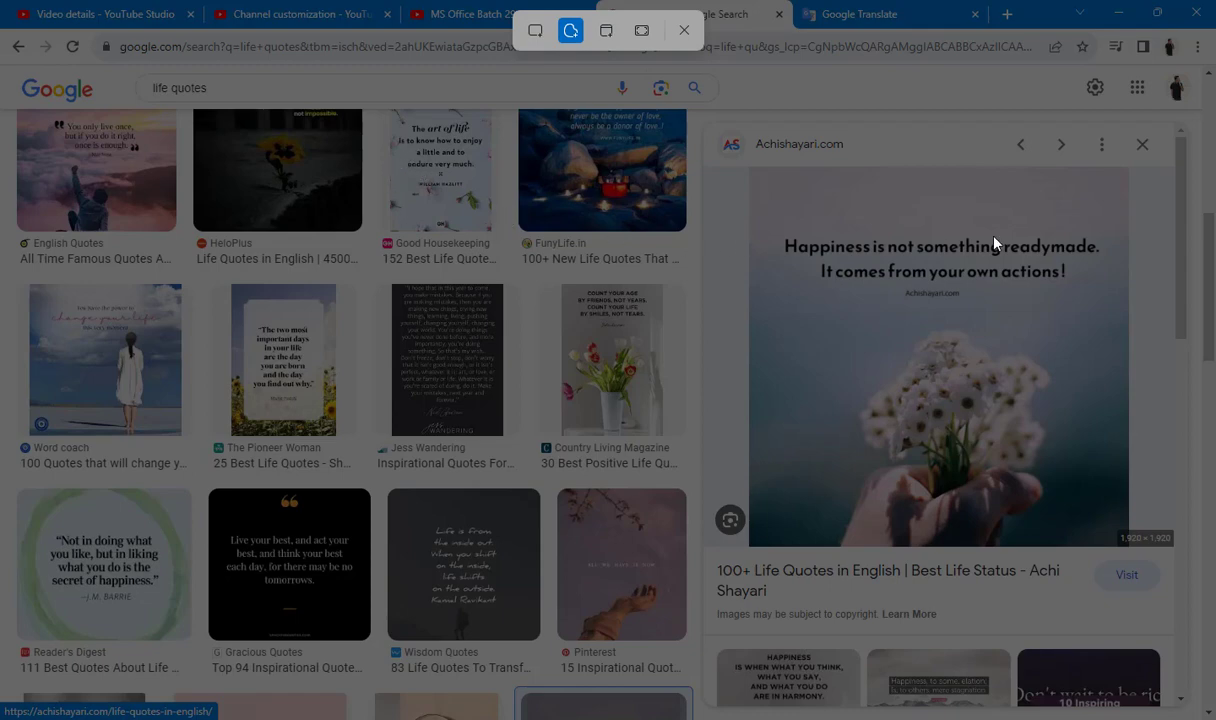
mouse_move(1097, 214)
left_mouse_down()
mouse_move(510, 222)
mouse_move(228, 271)
mouse_move(212, 502)
mouse_move(655, 610)
mouse_move(665, 442)
mouse_move(1062, 357)
mouse_move(1097, 216)
left_mouse_up()
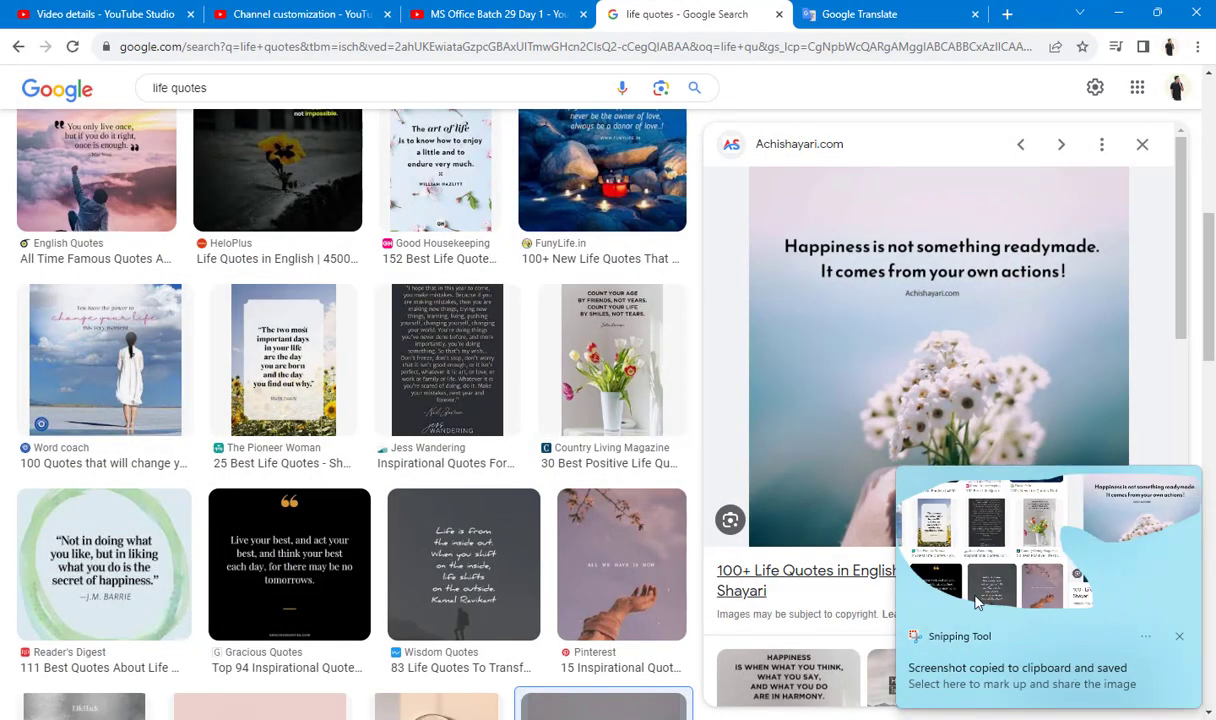
left_click(1036, 534)
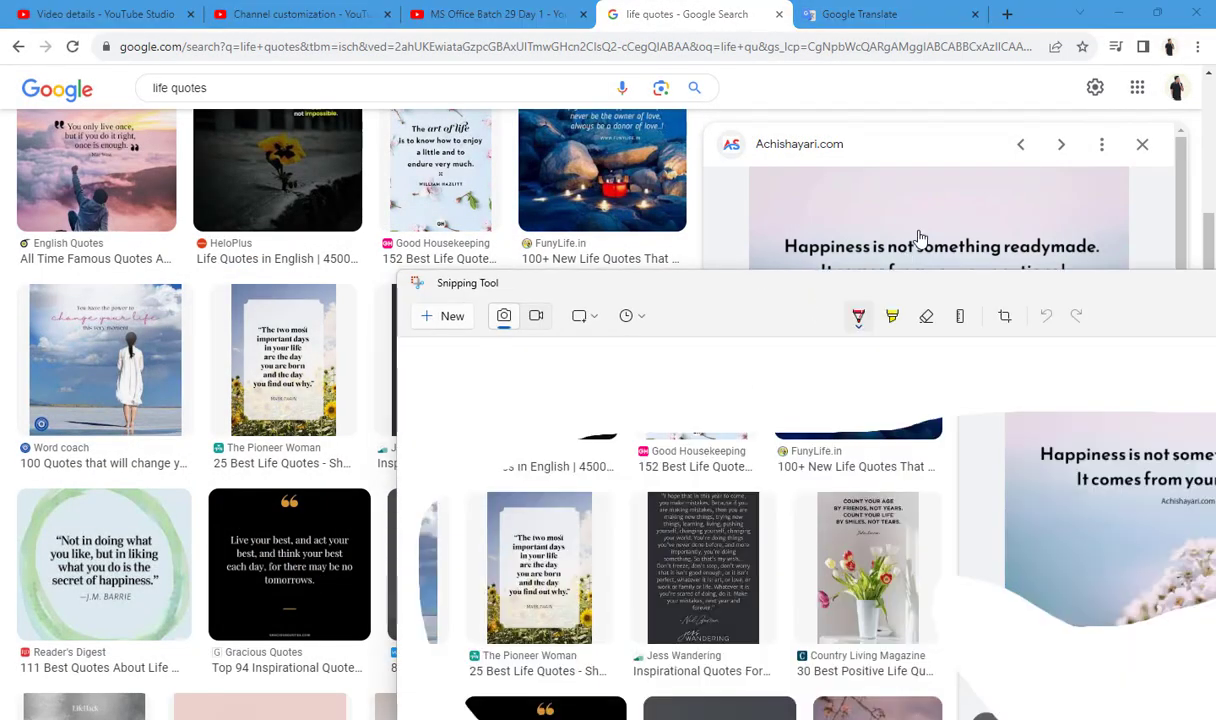
left_click_drag(895, 290, 498, 68)
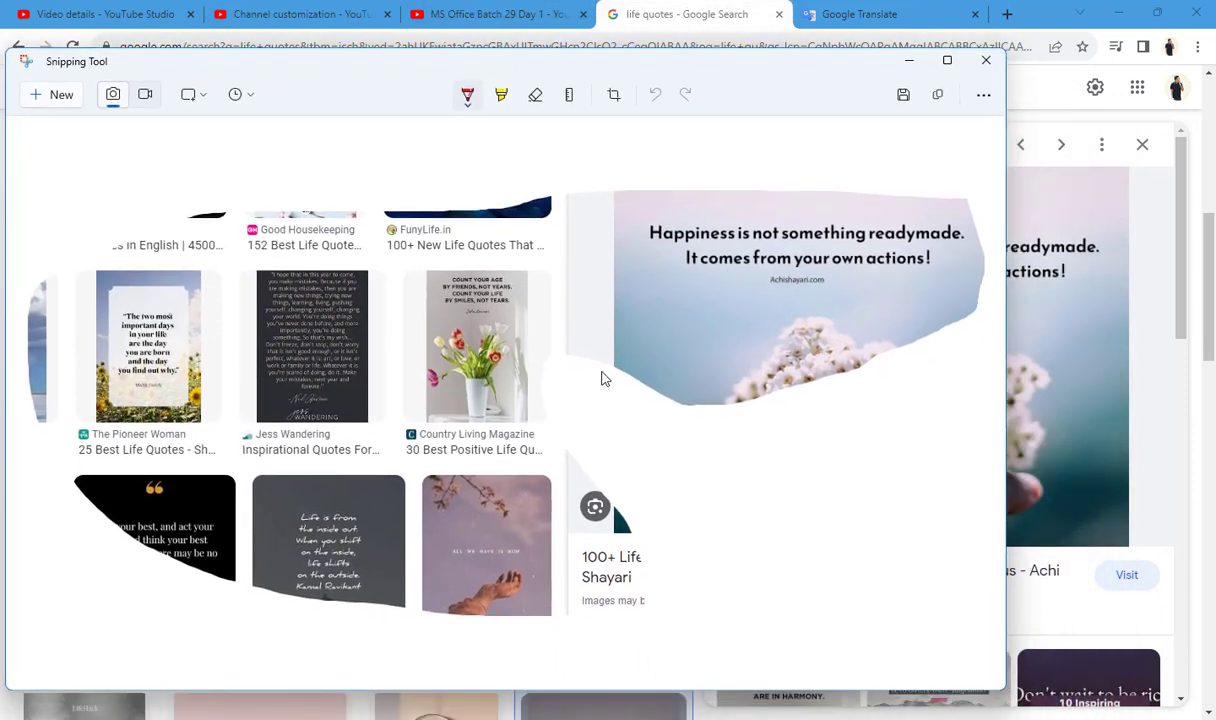
left_click(986, 62)
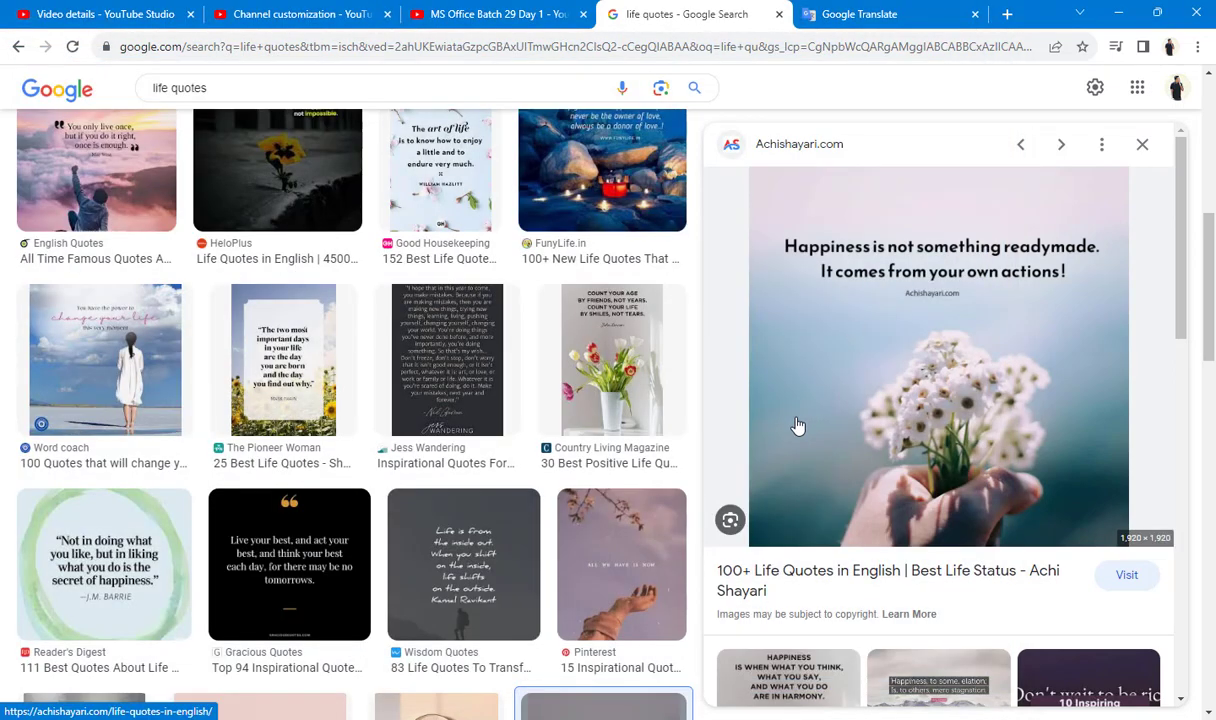
key("alt+Tab")
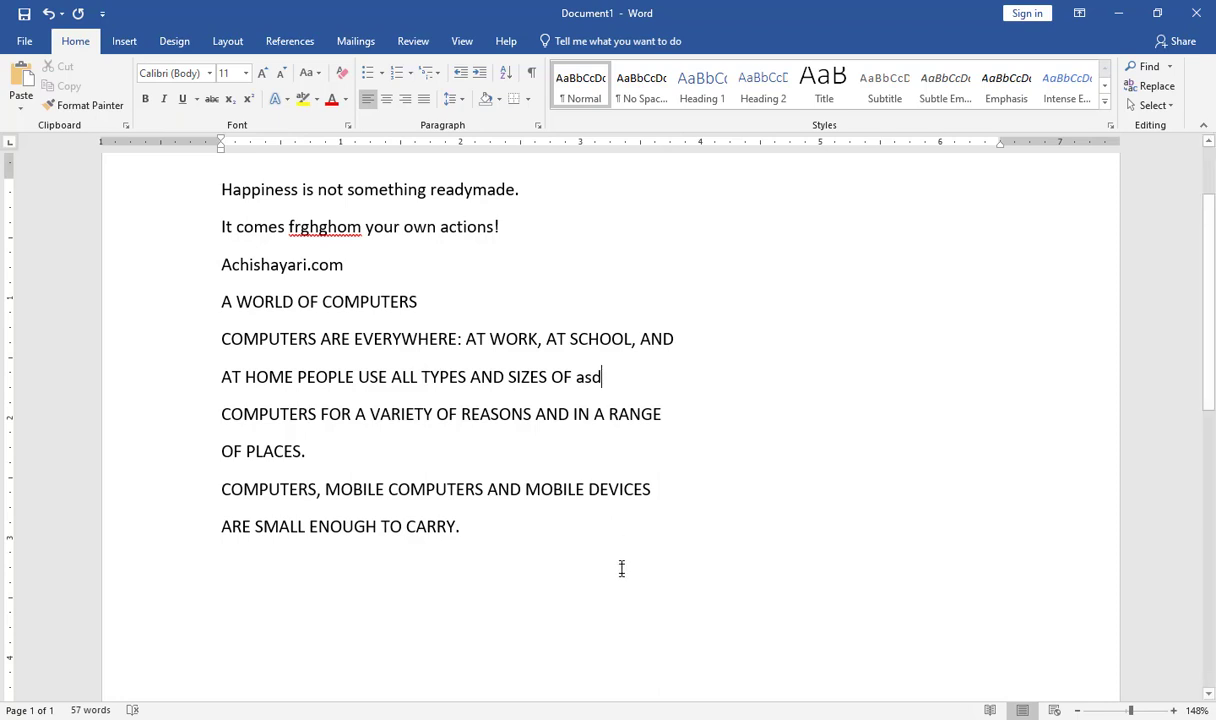
left_click(700, 715)
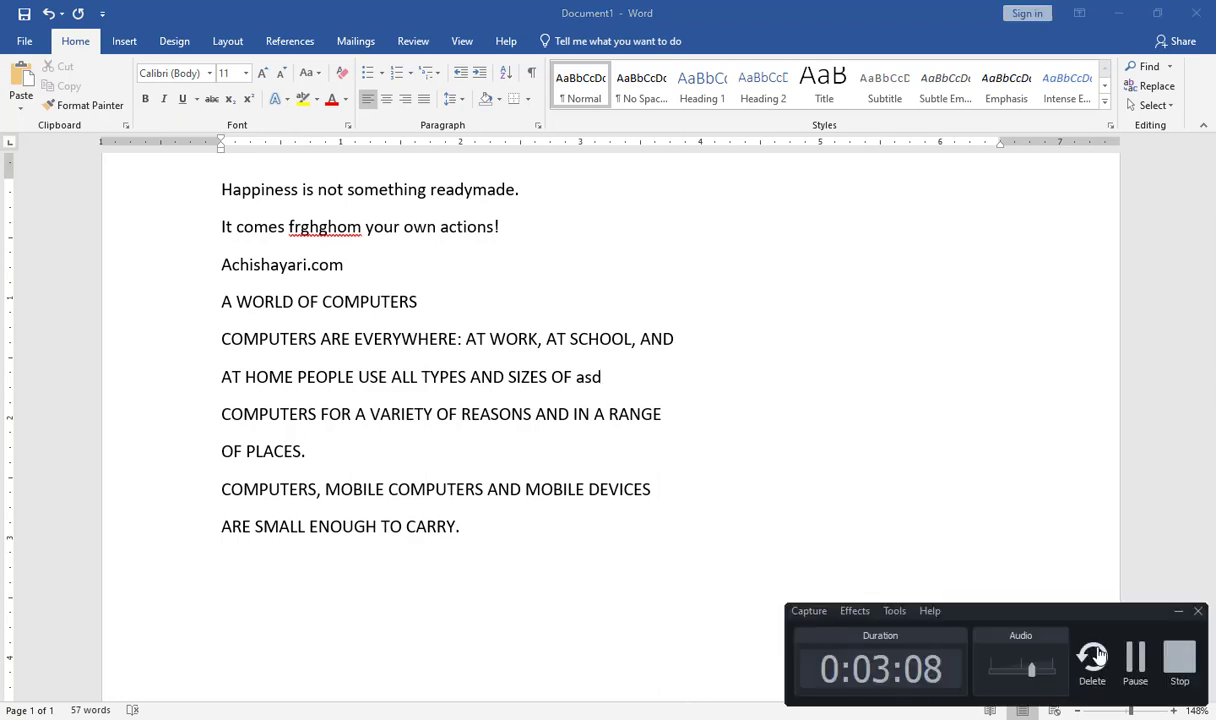